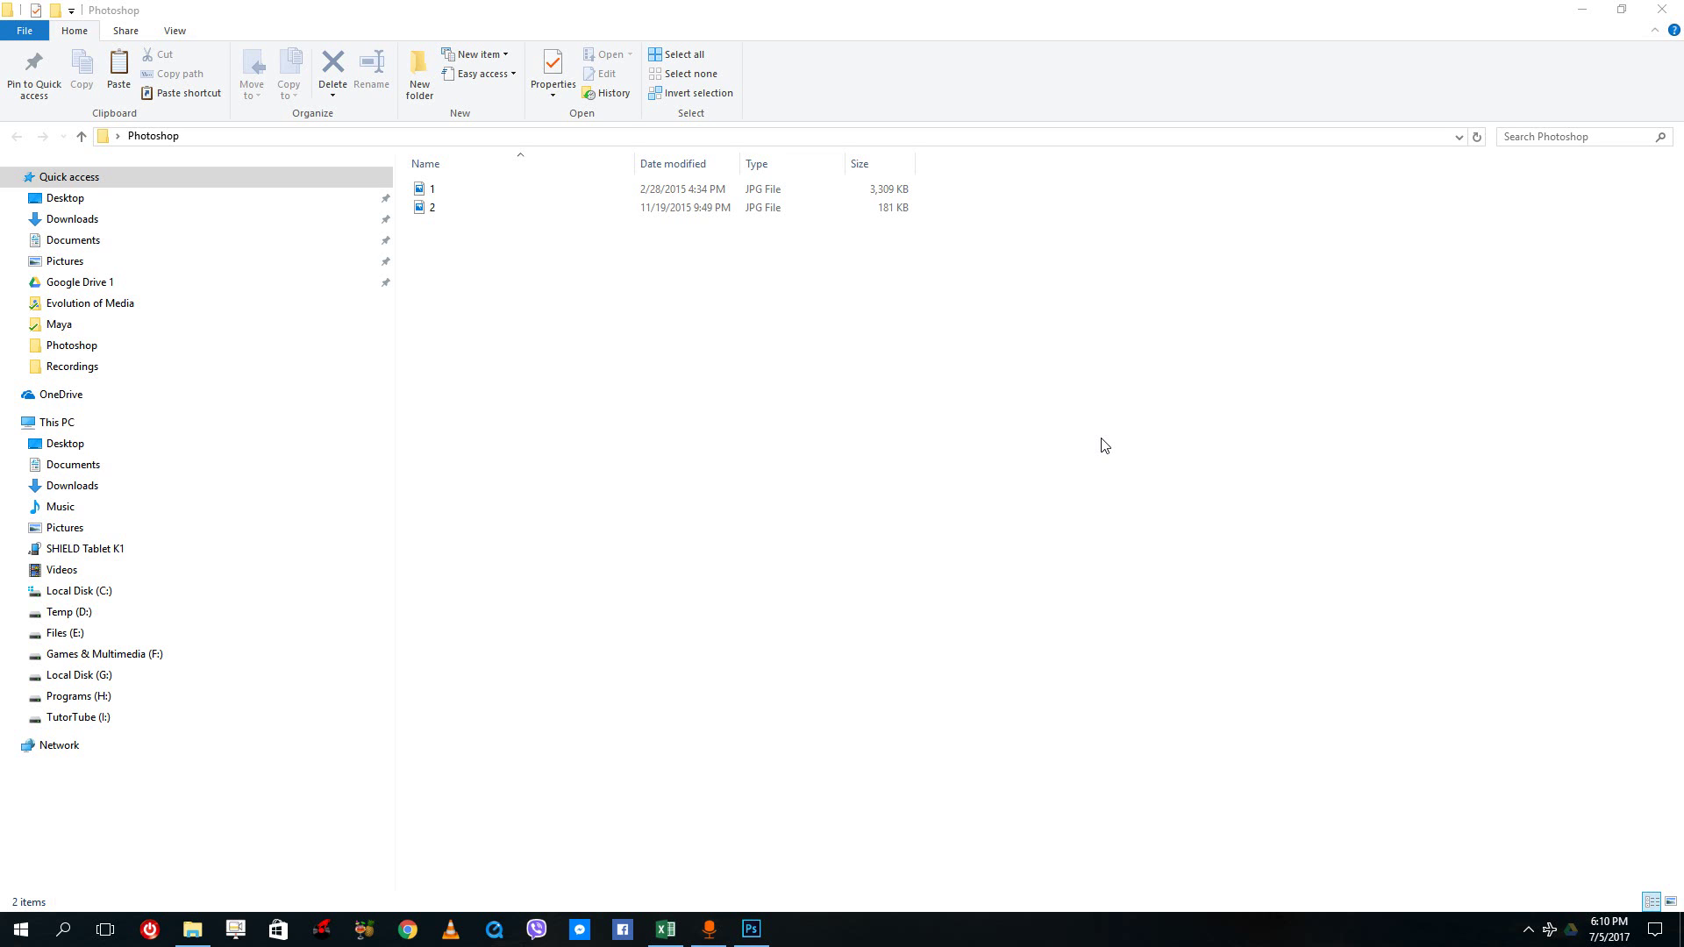
Create a new blank 800×600 Untitled-1 document from the Web preset in Photoshop
{"action": "left_click", "coordinate": [1104, 446]}
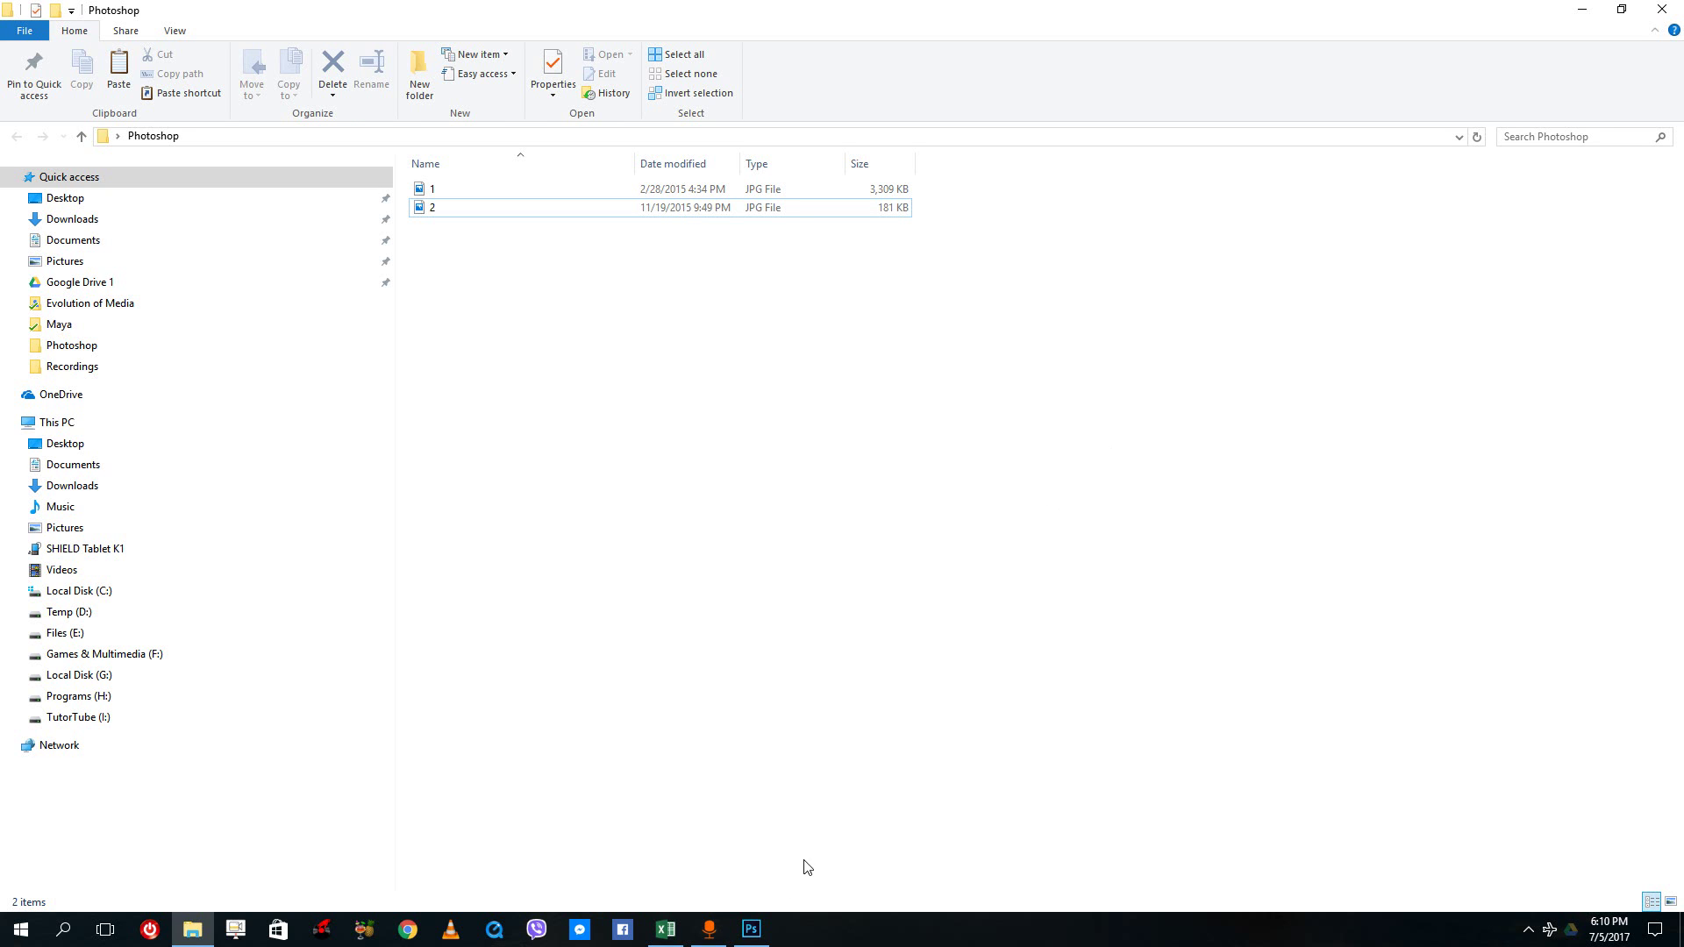
{"action": "left_click", "coordinate": [751, 929]}
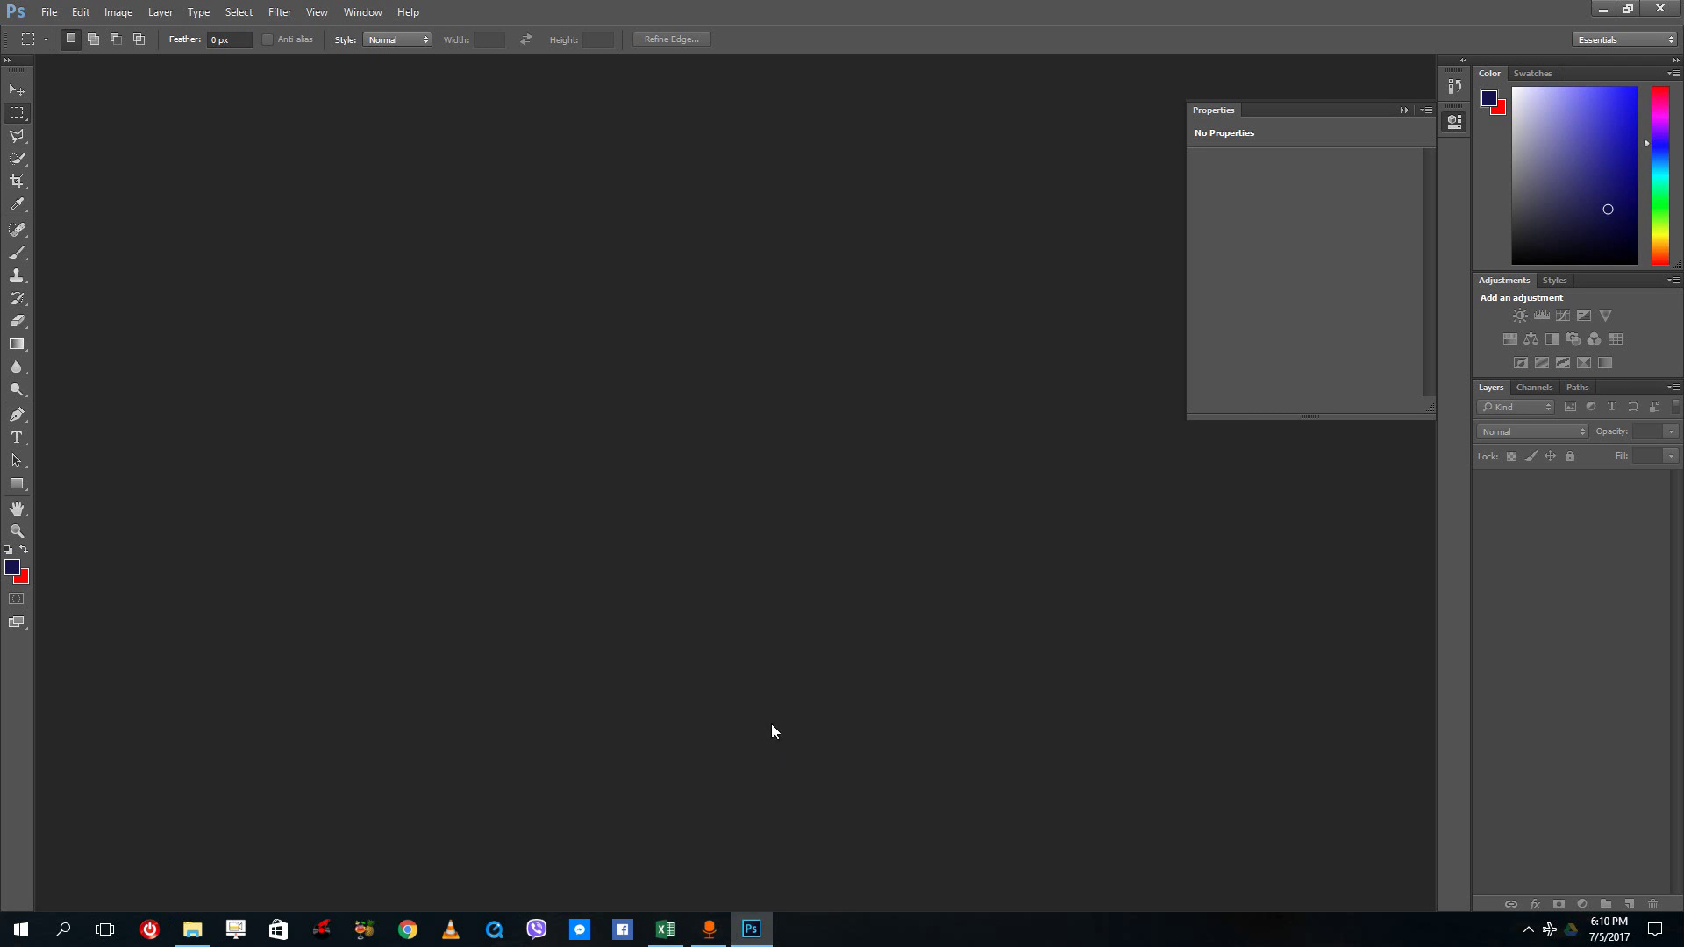
{"action": "left_click", "coordinate": [49, 13]}
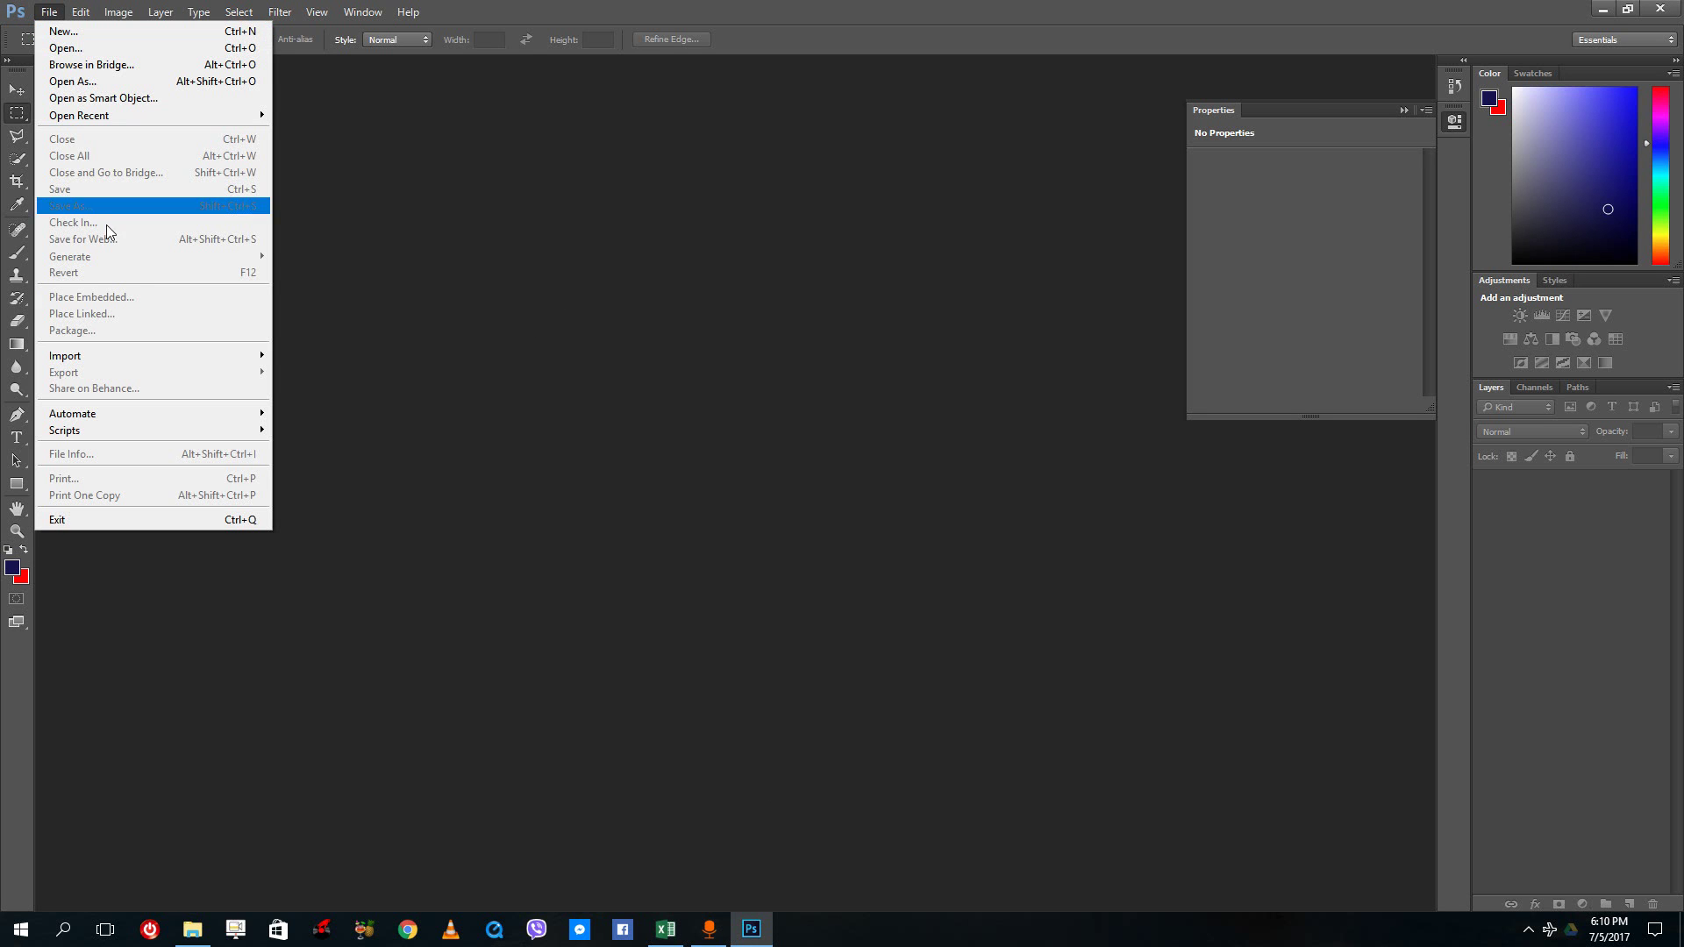
{"action": "left_click", "coordinate": [104, 31]}
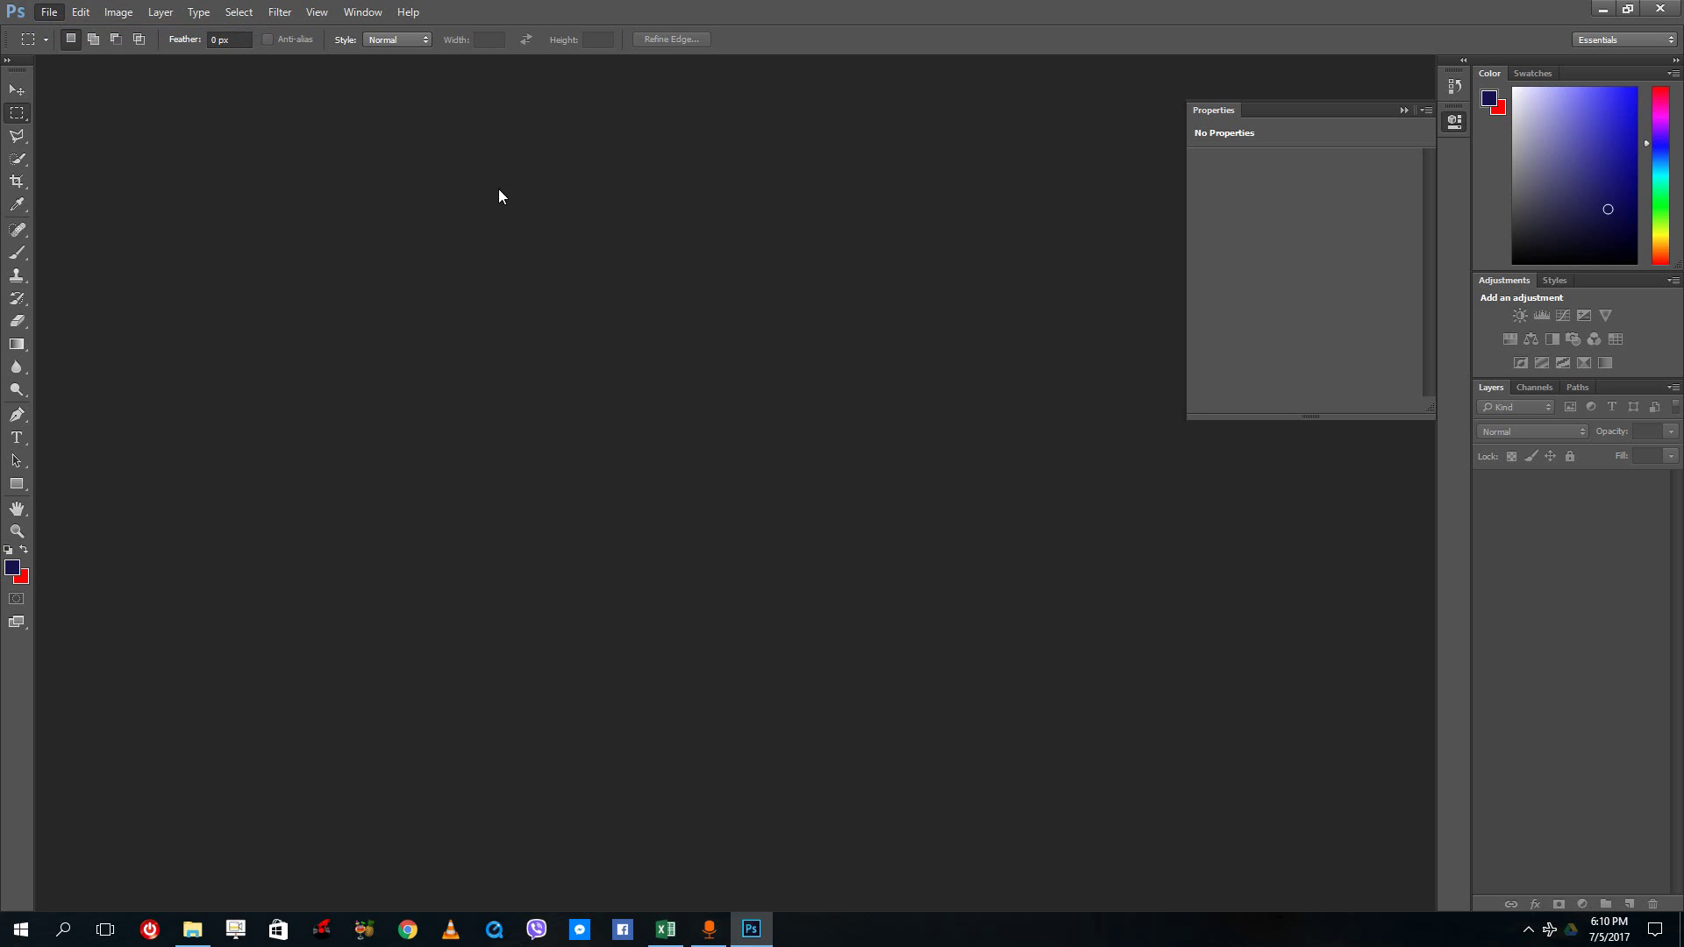
{"action": "left_click", "coordinate": [924, 230]}
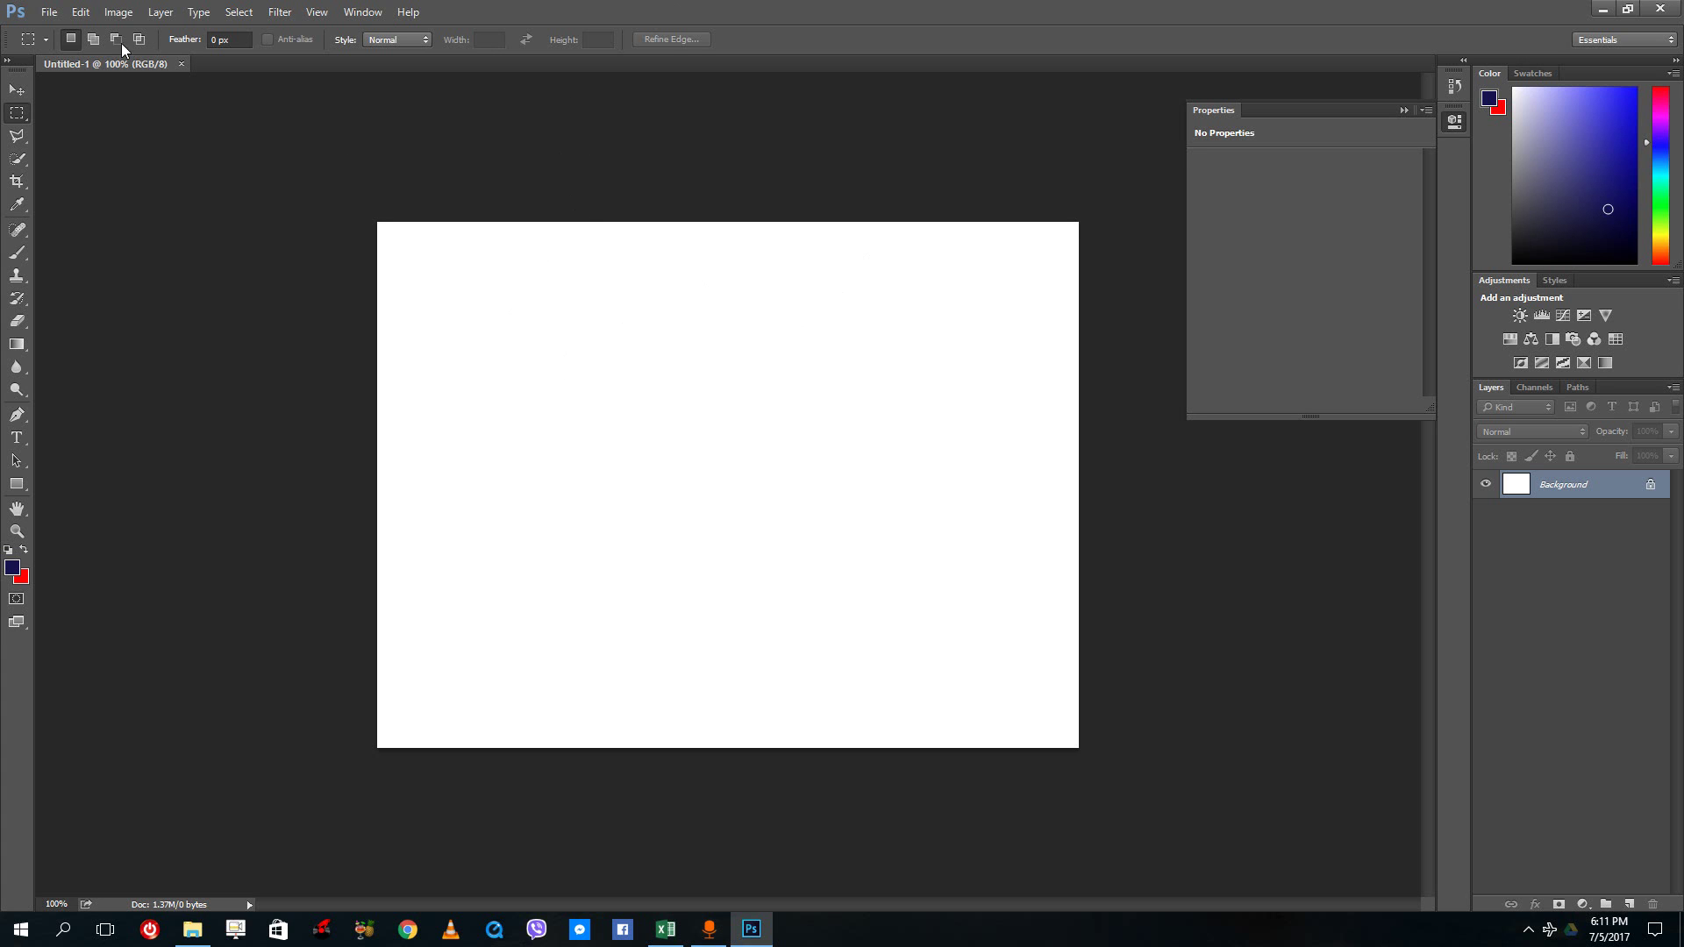
Place 2.jpg into the document as an embedded smart object
{"action": "left_click", "coordinate": [48, 14]}
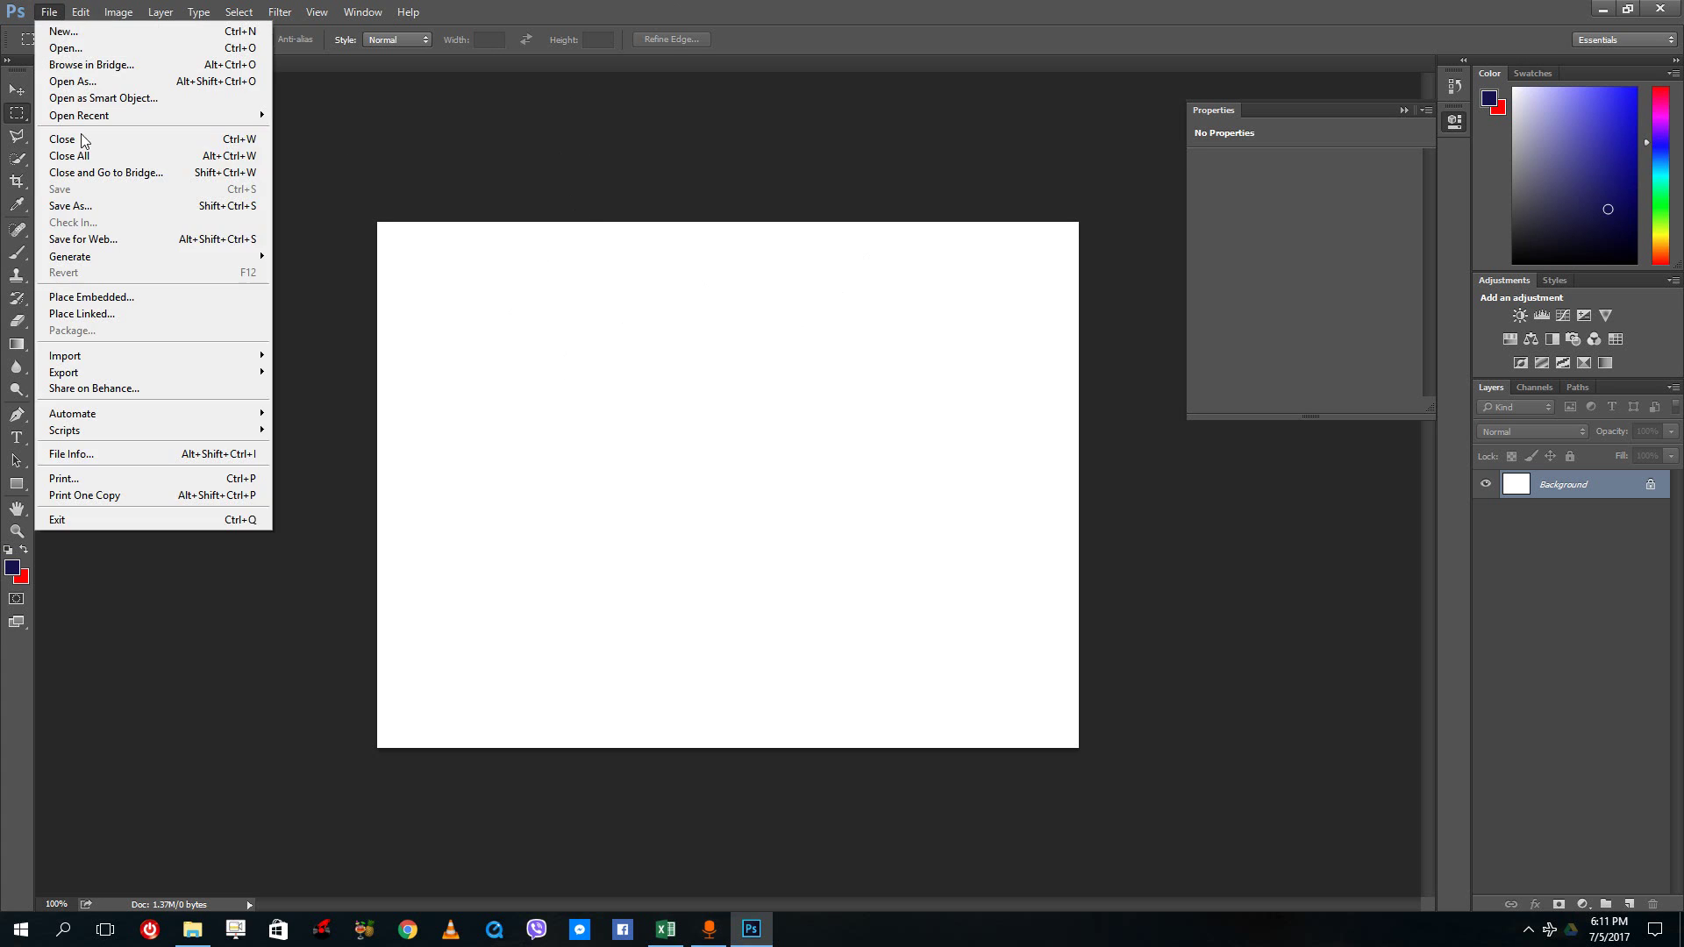
{"action": "left_click", "coordinate": [149, 301]}
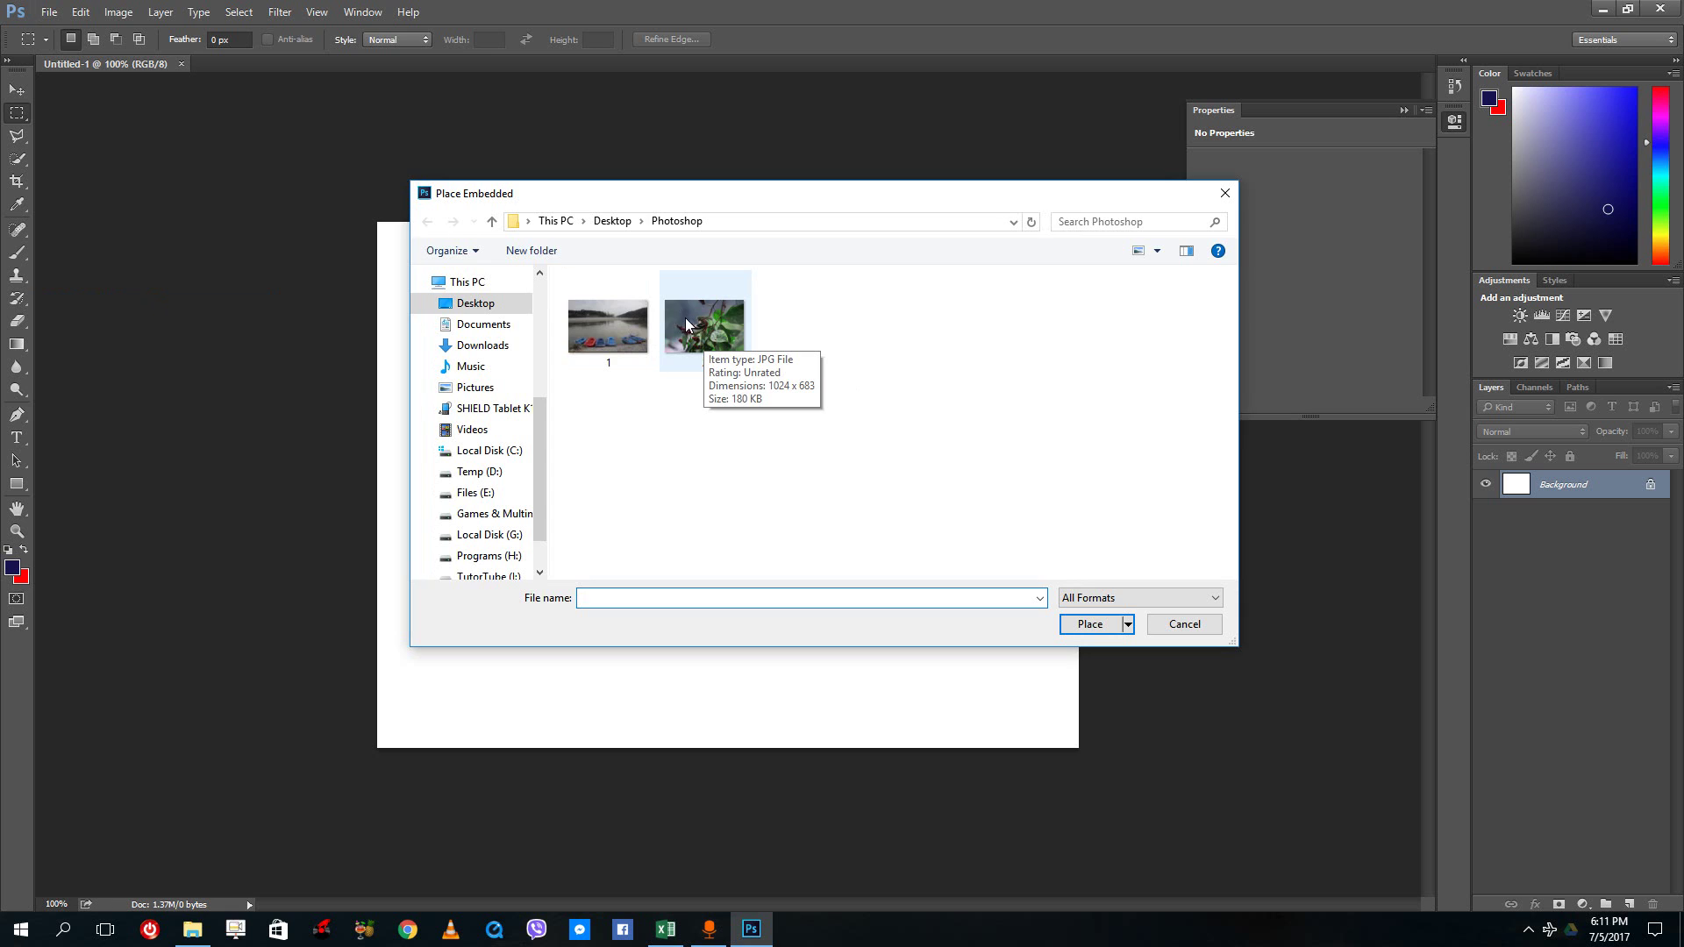
{"action": "double_click", "coordinate": [686, 318]}
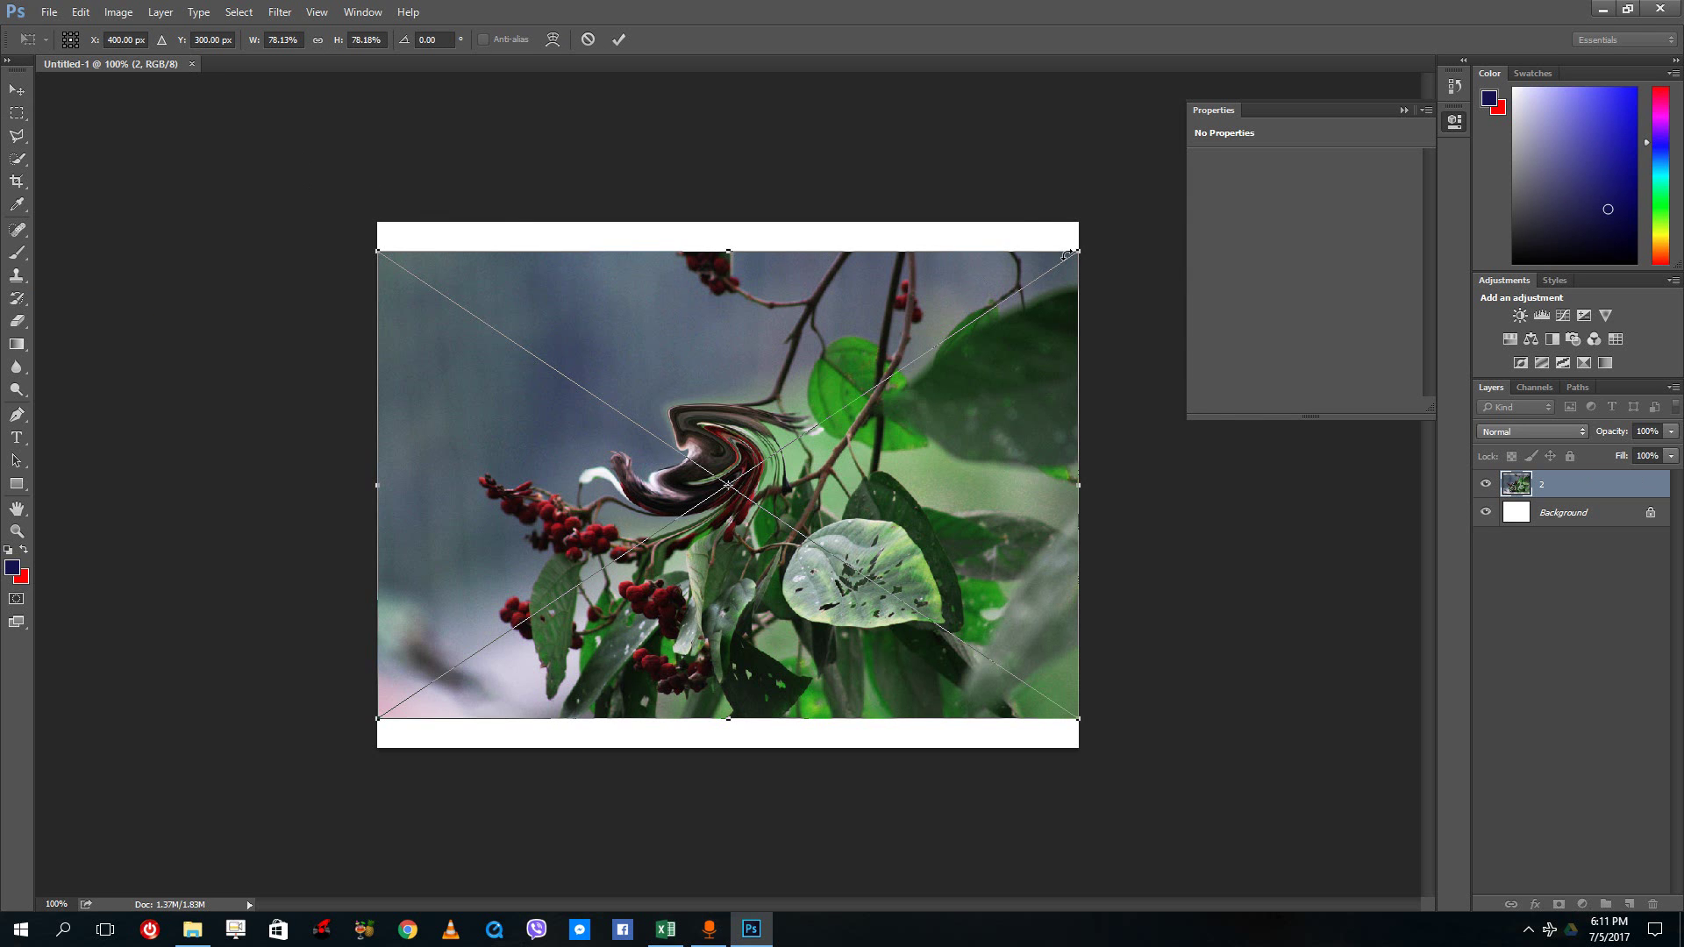
Shrink the placed photo to about 62% and position it inside the white canvas
{"action": "left_click_drag", "start_coordinate": [1079, 250], "coordinate": [965, 329]}
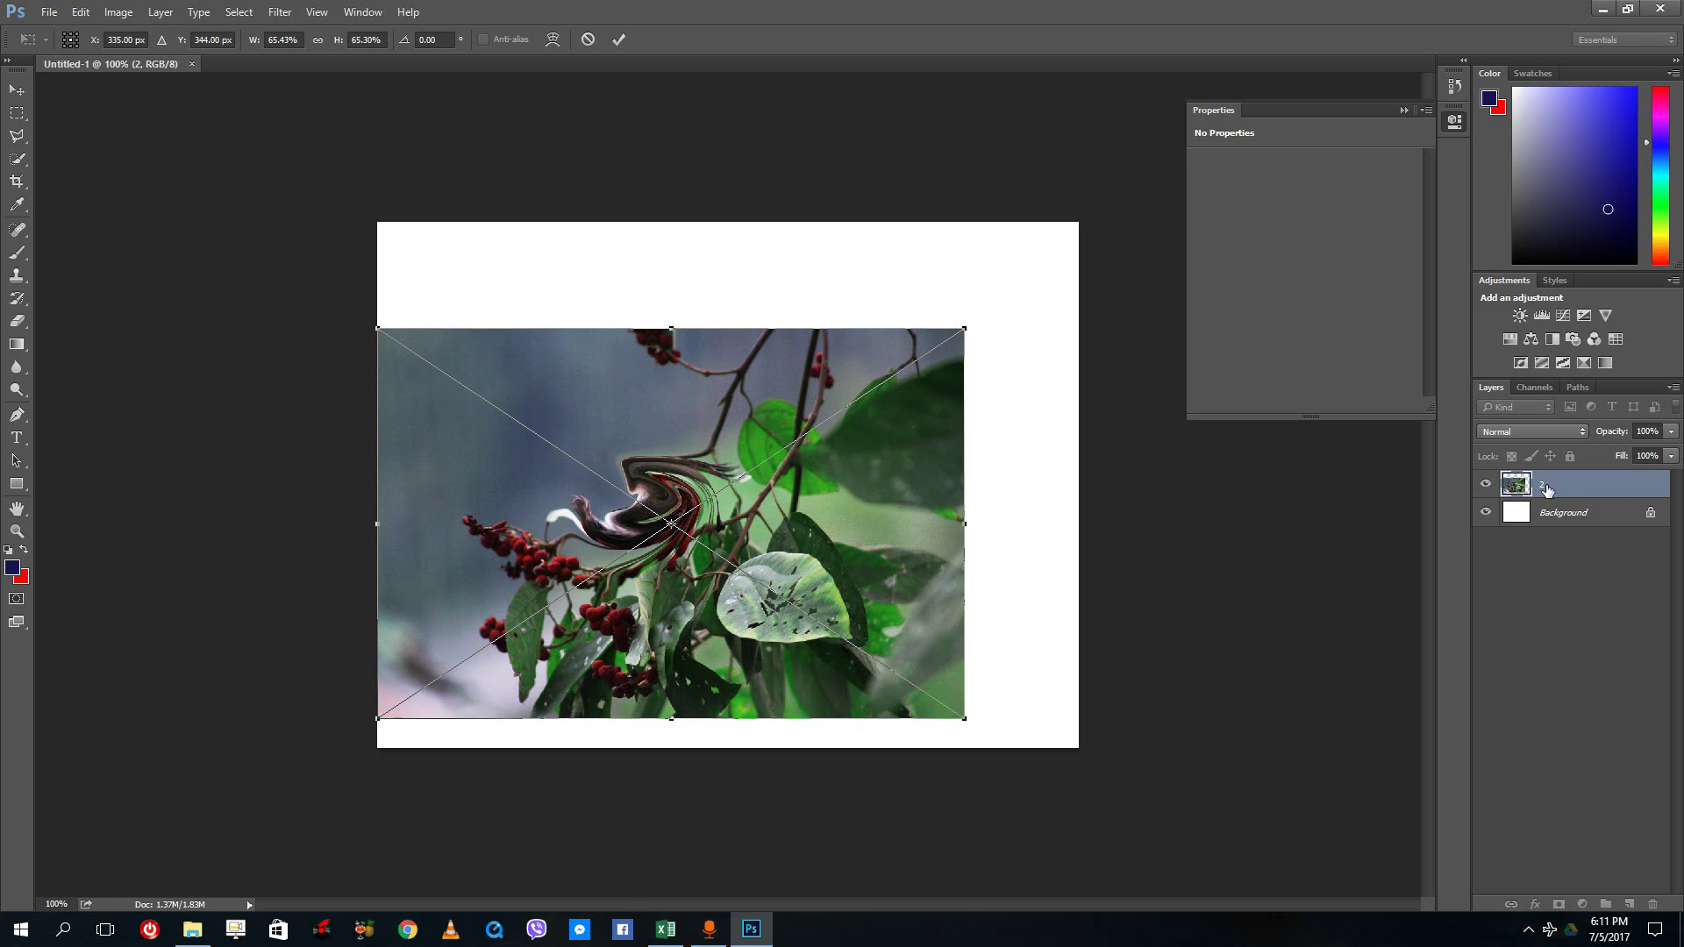
{"action": "left_click_drag", "start_coordinate": [830, 515], "coordinate": [897, 473]}
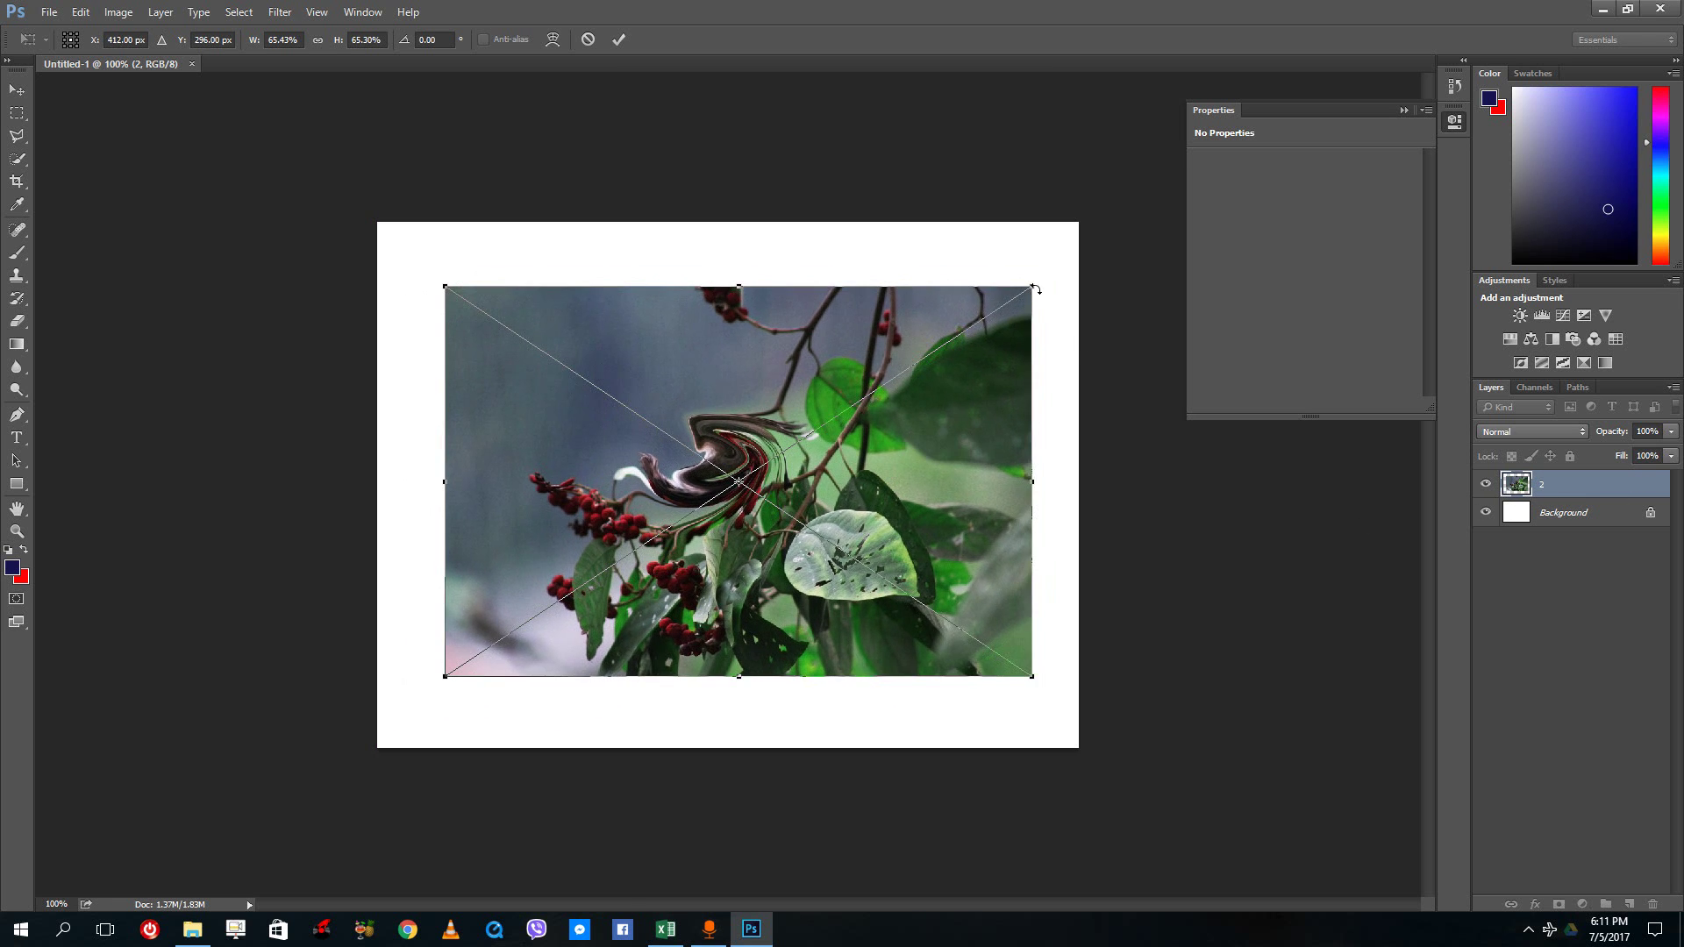
{"action": "left_click_drag", "start_coordinate": [1023, 296], "coordinate": [993, 323]}
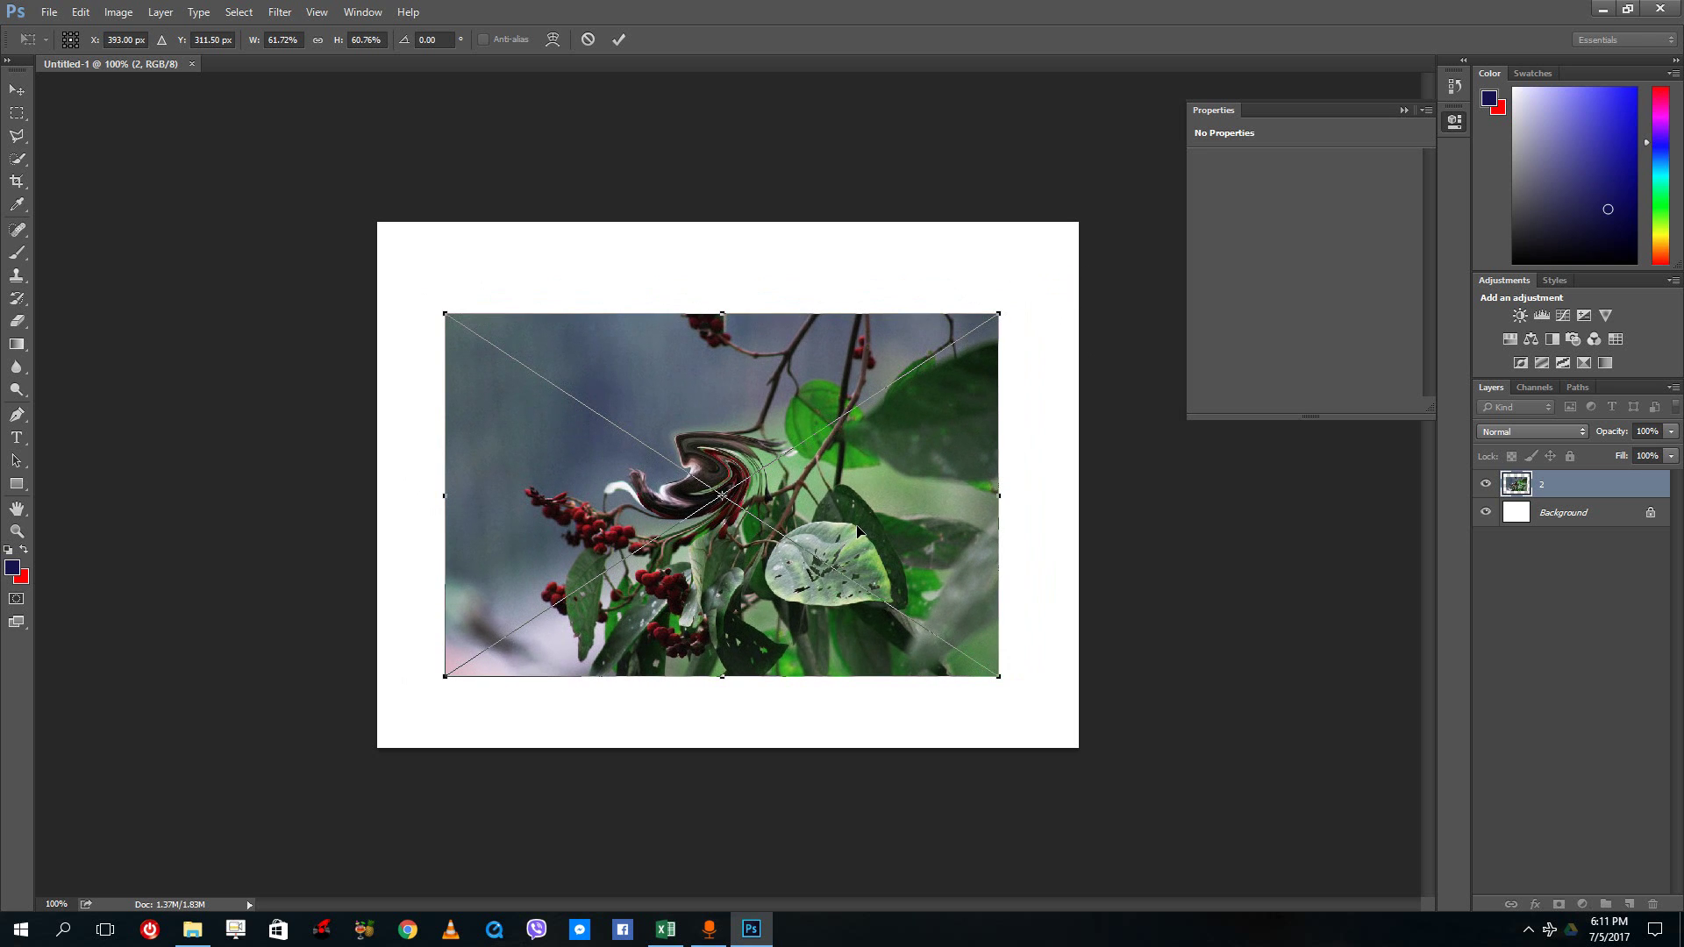
{"action": "key", "text": "Return"}
{"action": "key", "text": "m"}
{"action": "left_click_drag", "start_coordinate": [805, 524], "coordinate": [770, 498]}
{"action": "left_click", "coordinate": [16, 91]}
Nudge the photo up slightly and save the document as embedded.psd in Photoshop format
{"action": "left_click_drag", "start_coordinate": [776, 433], "coordinate": [776, 422]}
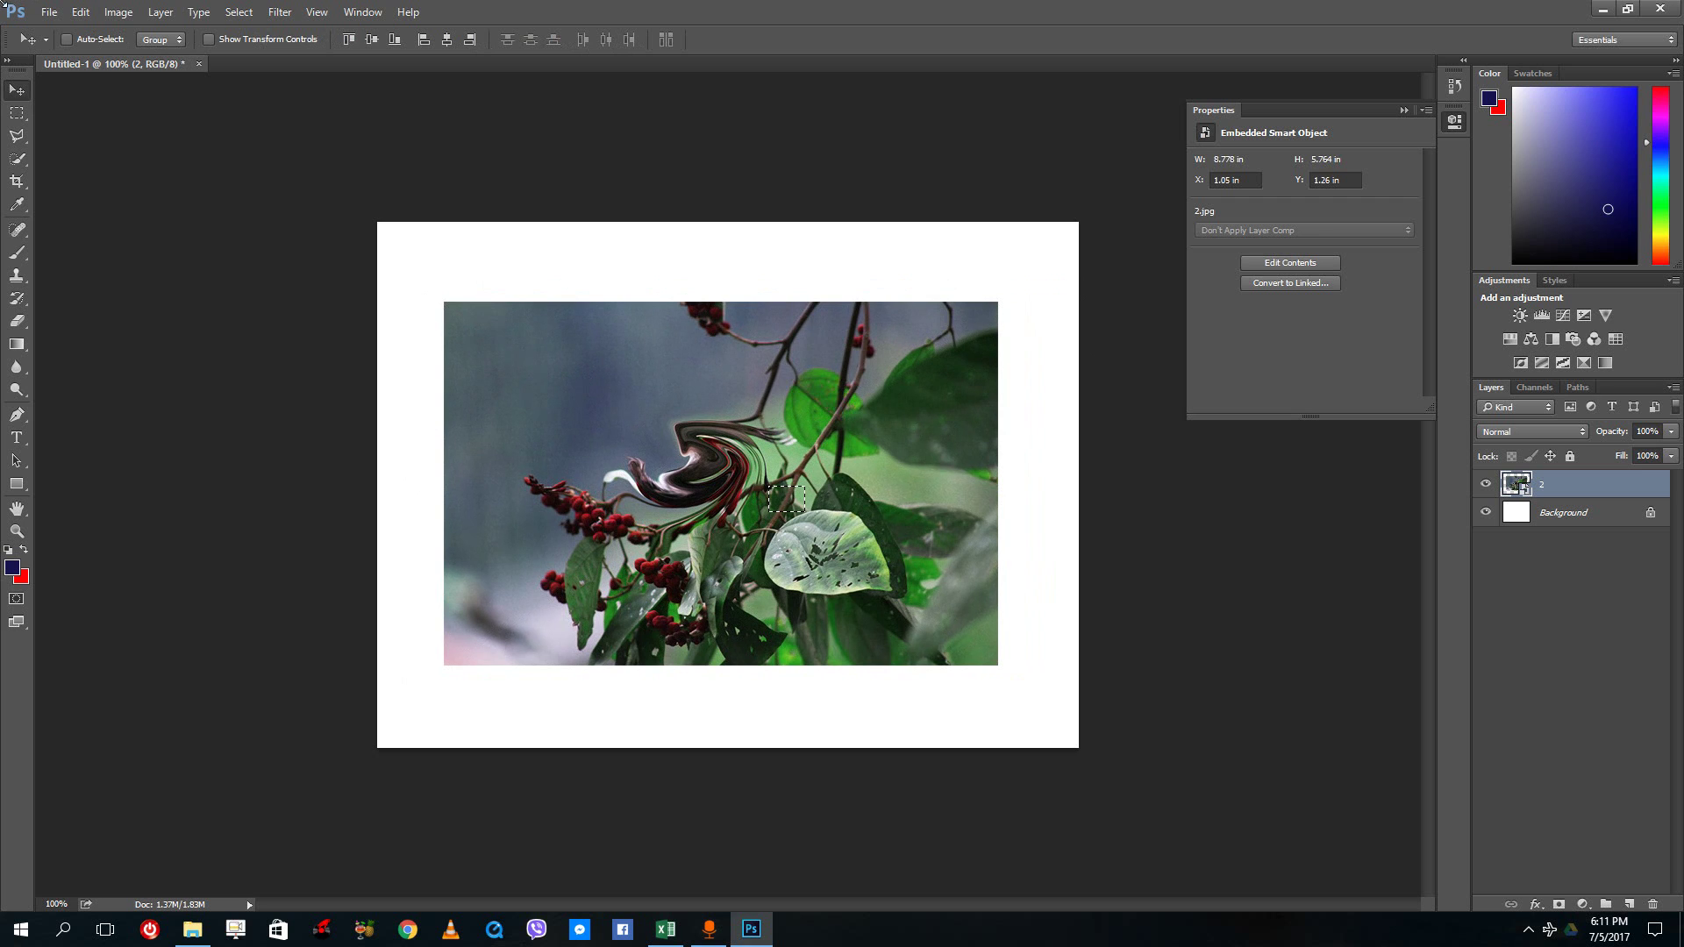
{"action": "left_click", "coordinate": [50, 12]}
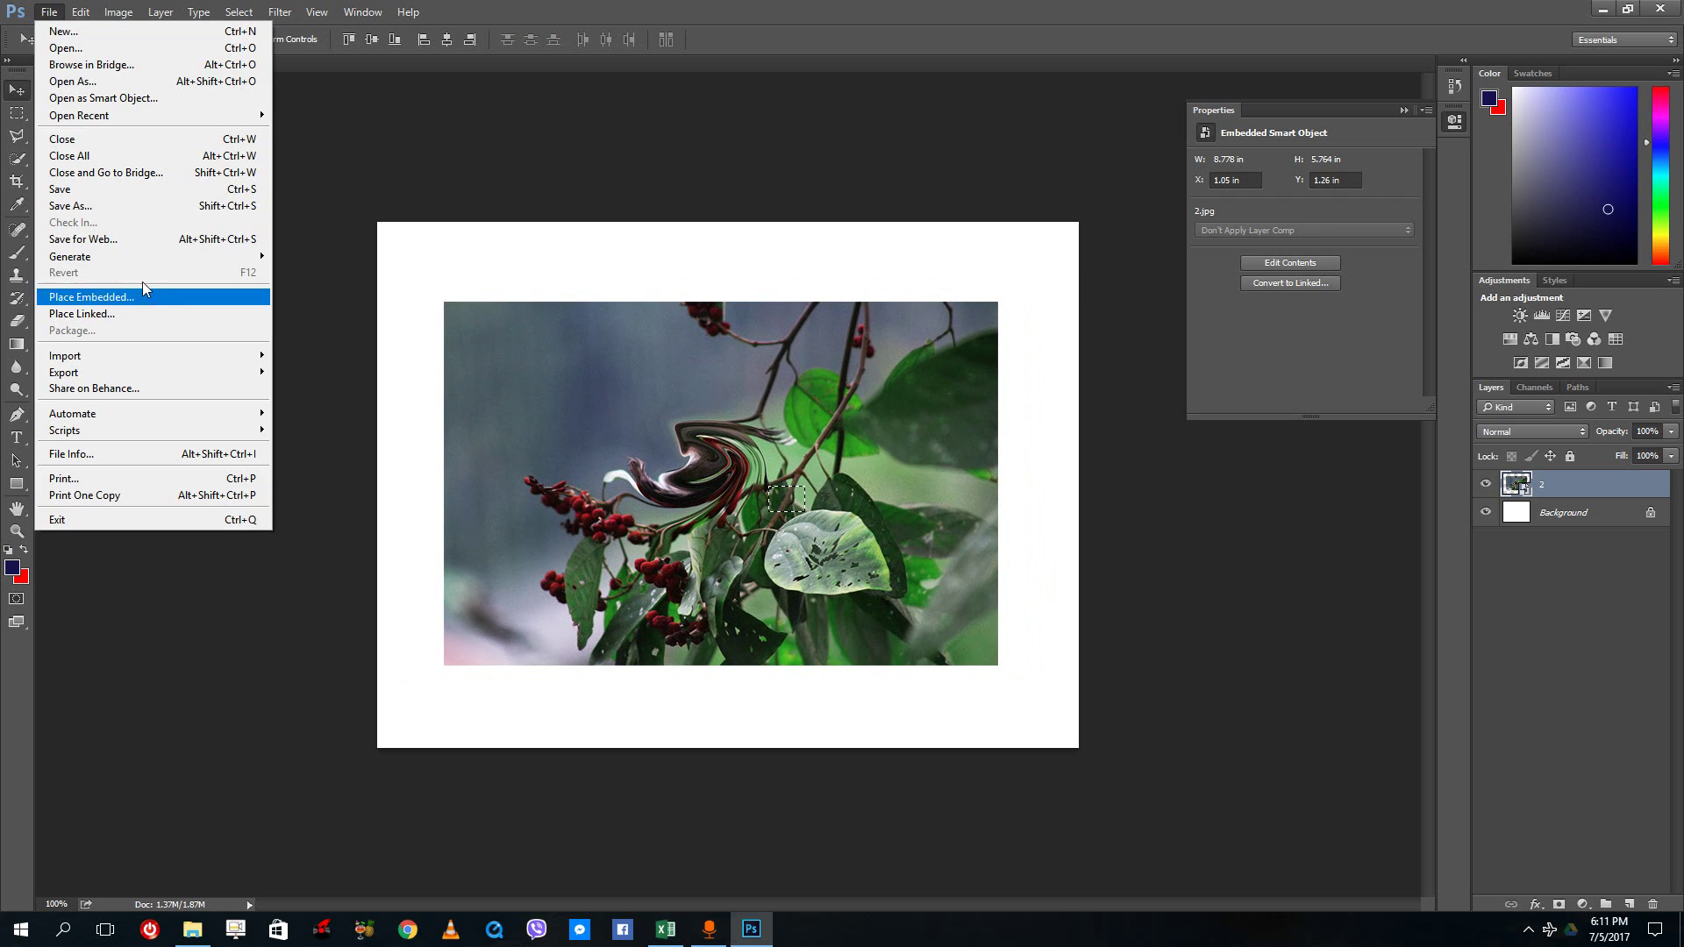
{"action": "left_click", "coordinate": [112, 207]}
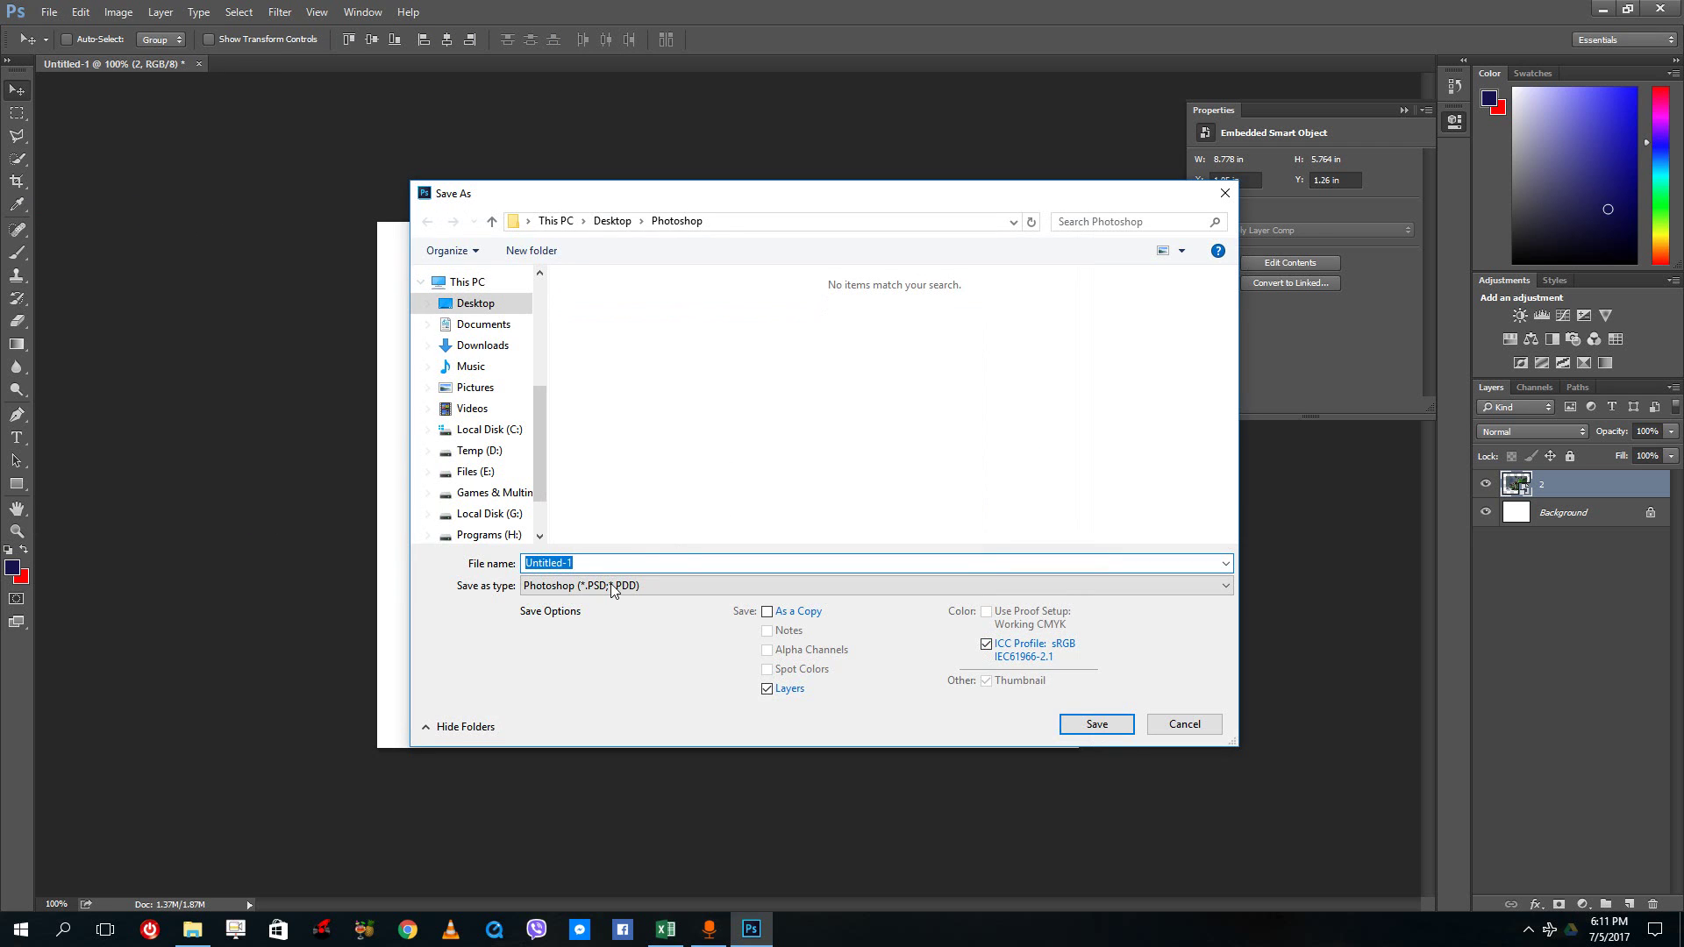
{"action": "left_click", "coordinate": [603, 588]}
{"action": "left_click", "coordinate": [614, 562]}
{"action": "type", "text": "embedded"}
{"action": "left_click", "coordinate": [1092, 723]}
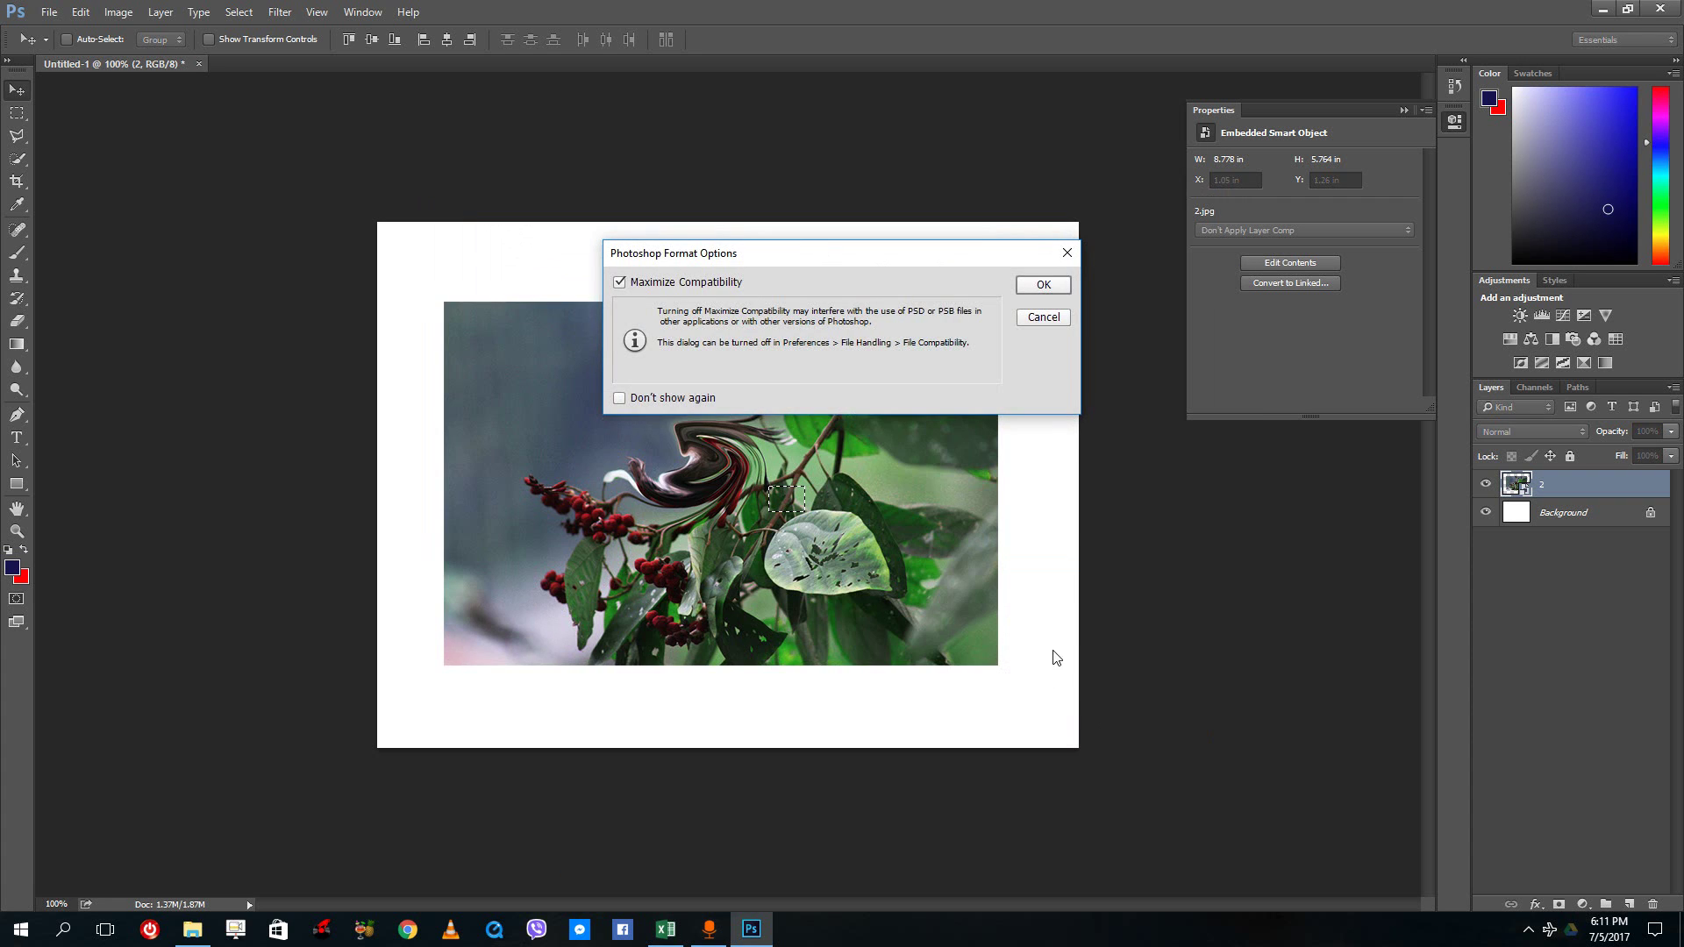
{"action": "left_click", "coordinate": [1057, 287]}
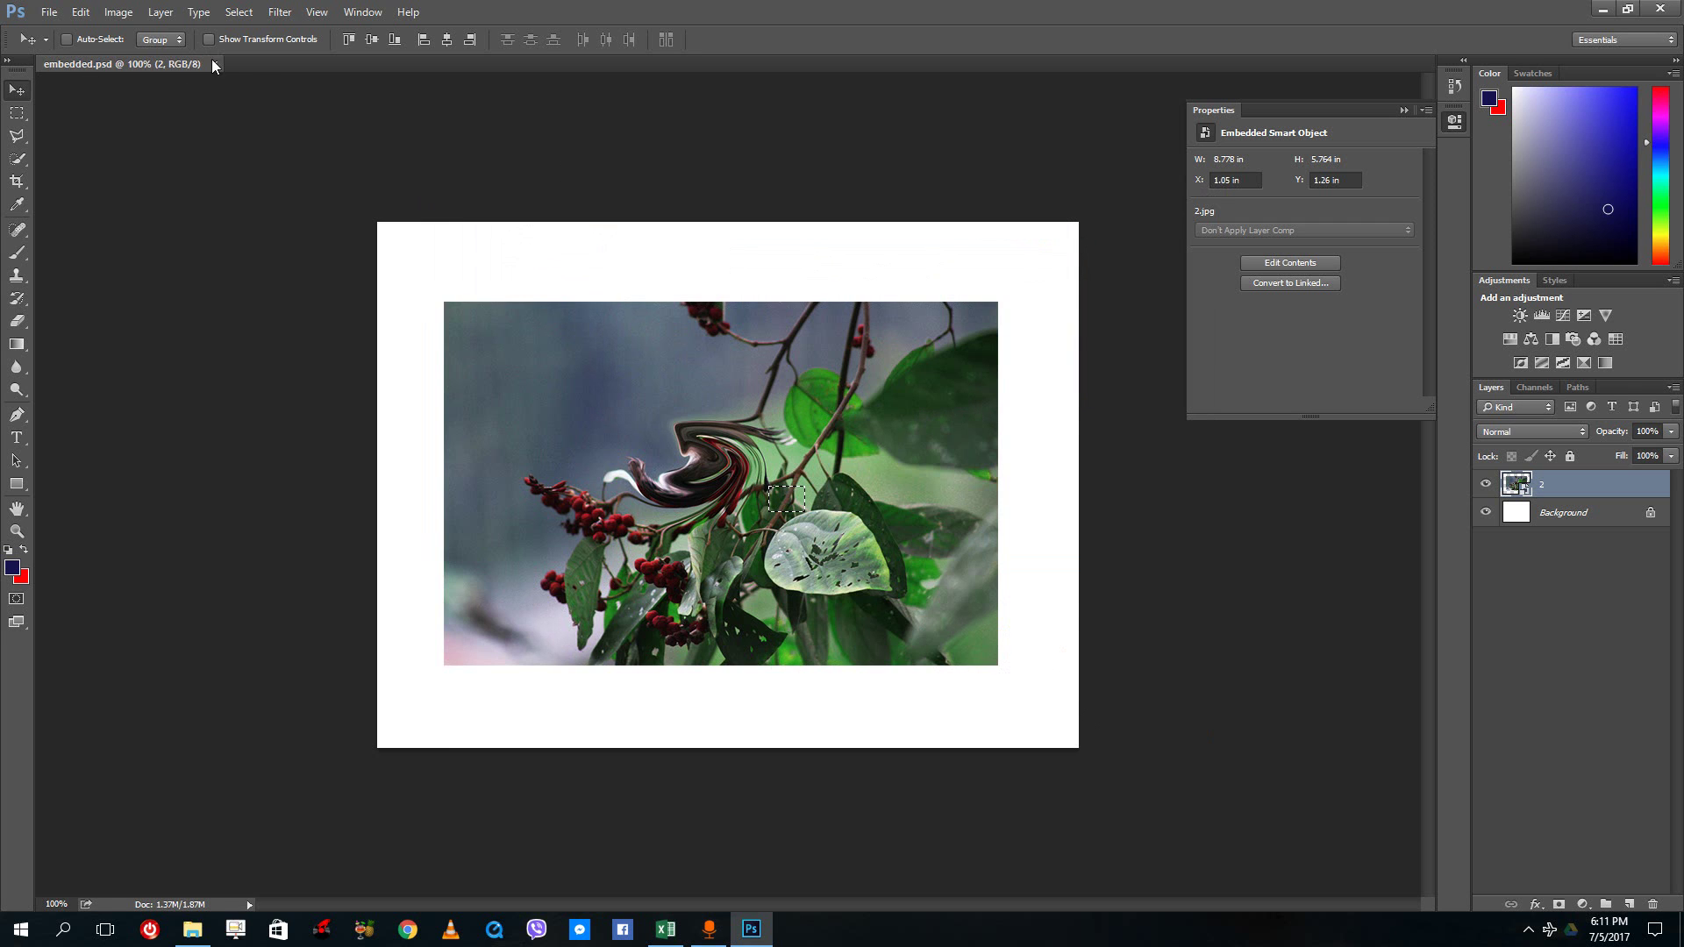
{"action": "left_click", "coordinate": [51, 12]}
Create a second 800×600 document and place 2.jpg into it as a linked smart object
{"action": "left_click", "coordinate": [65, 33]}
{"action": "left_click", "coordinate": [925, 227]}
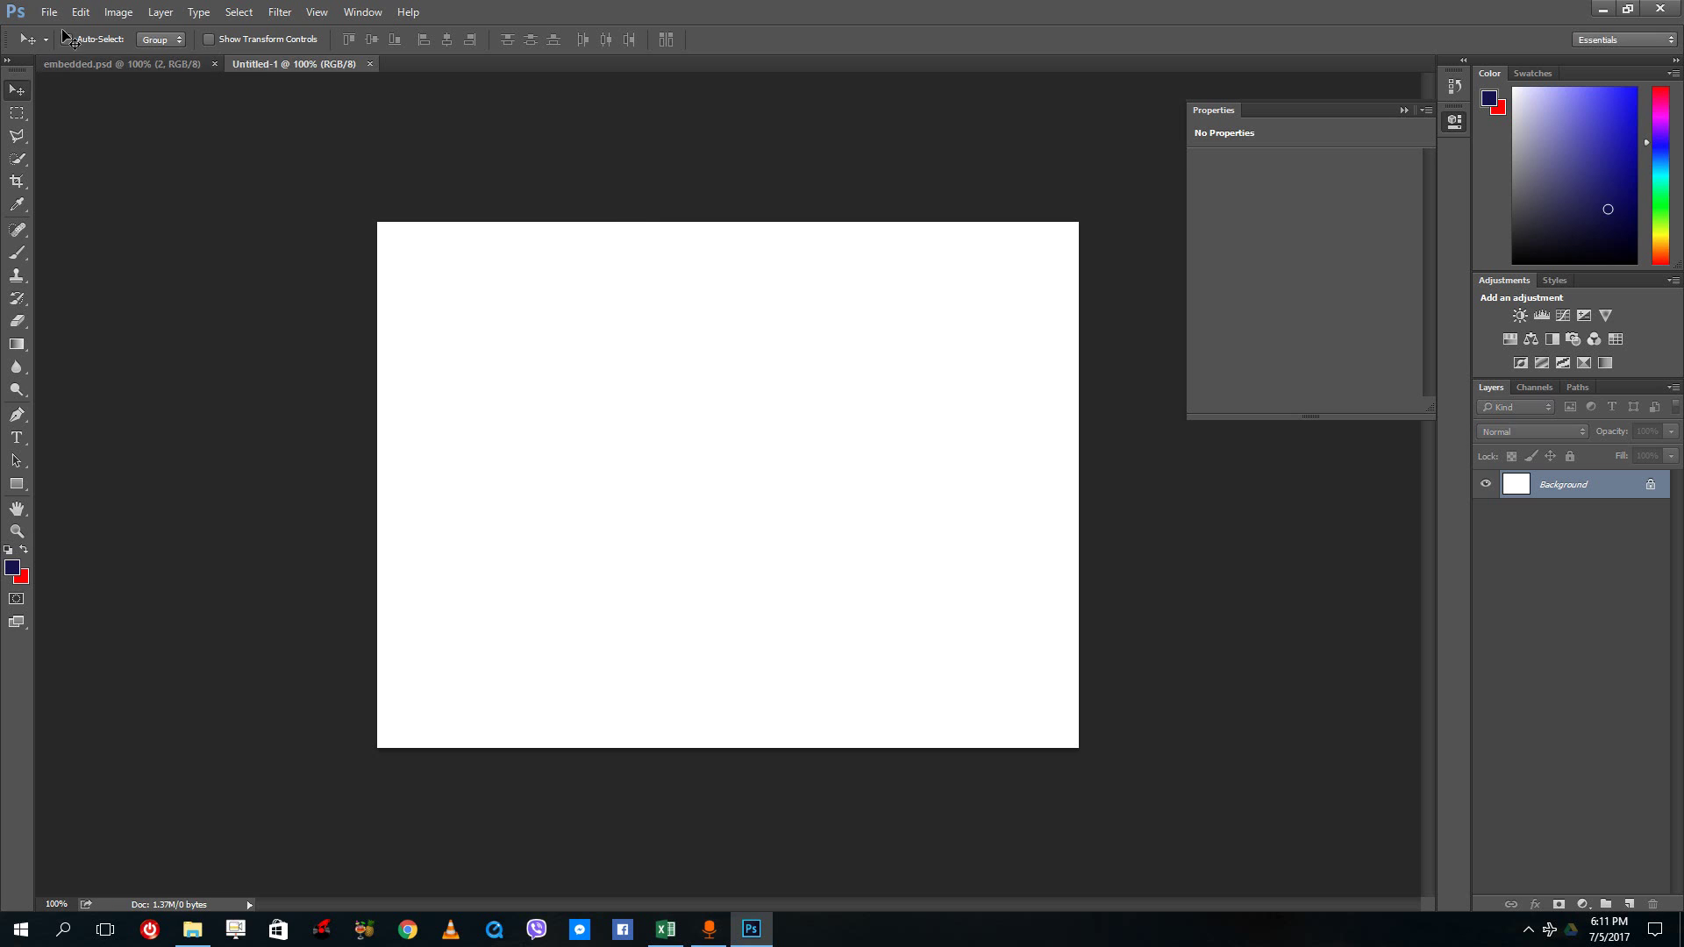
{"action": "left_click", "coordinate": [50, 12]}
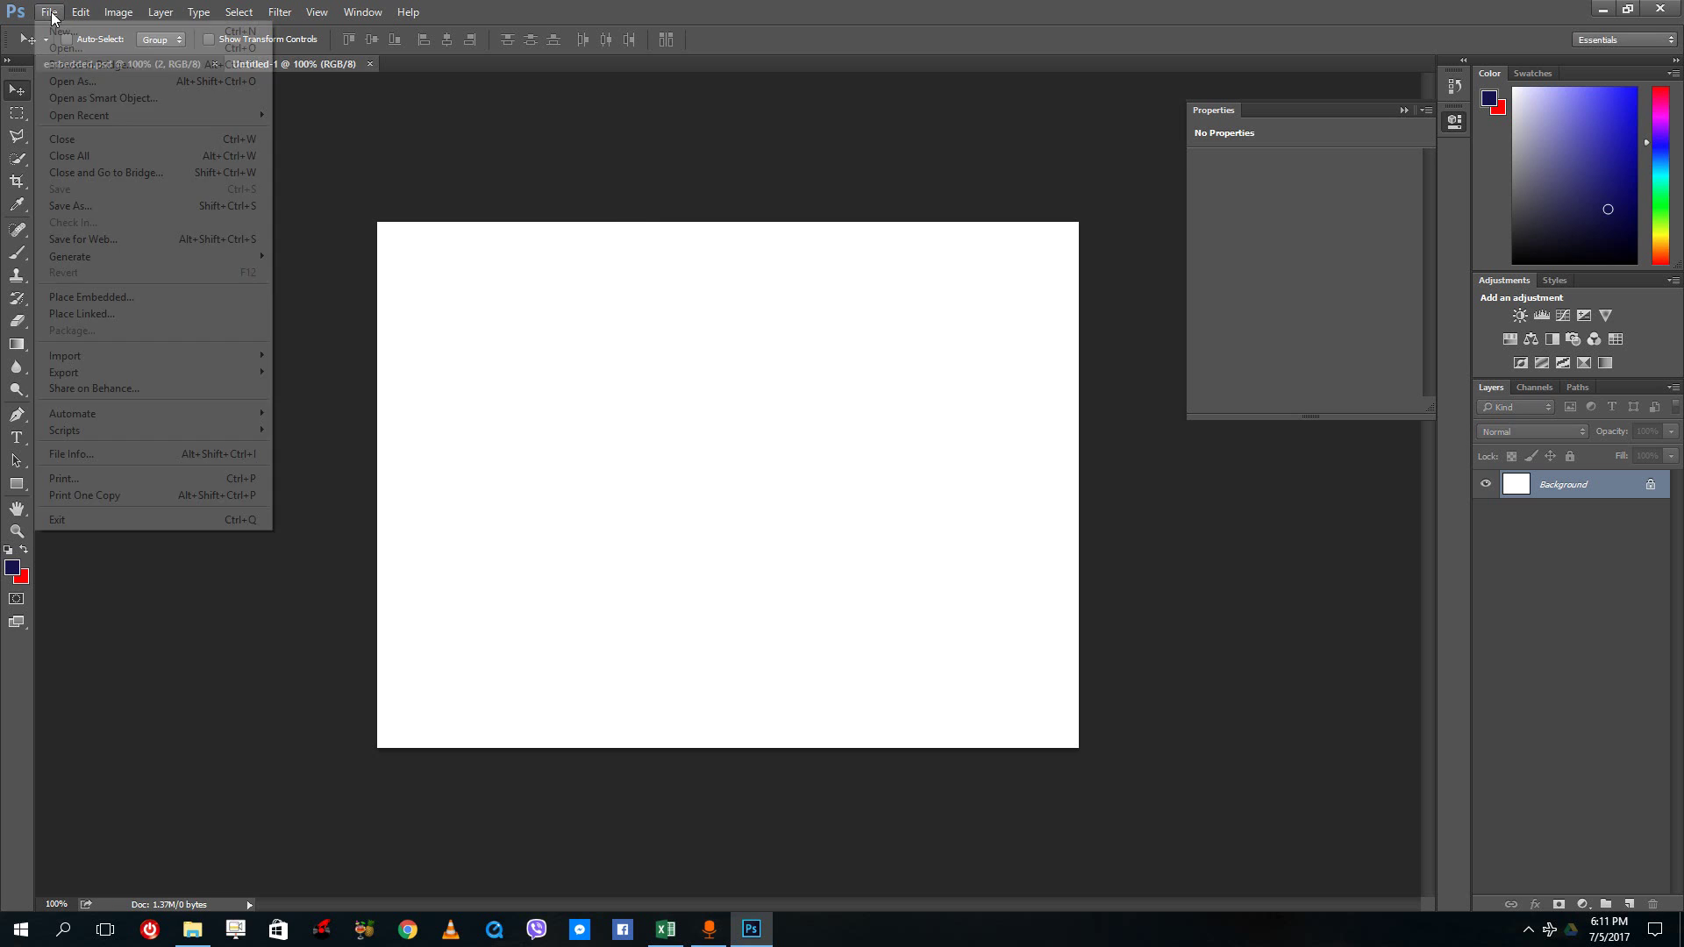
{"action": "left_click", "coordinate": [123, 316]}
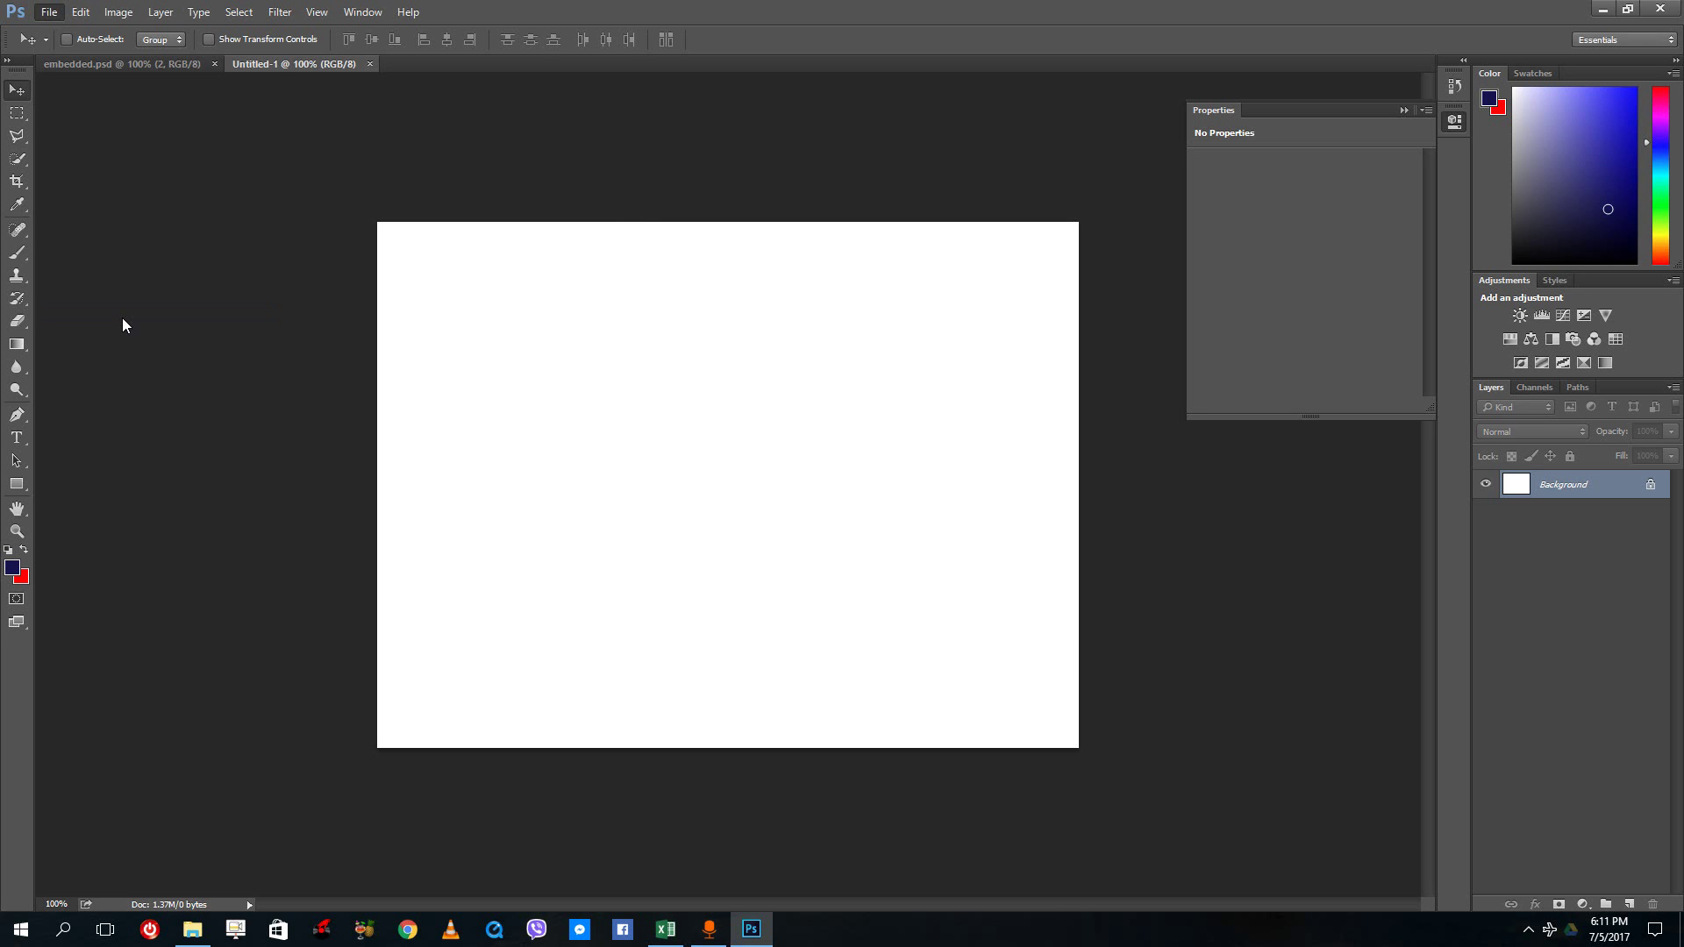
{"action": "left_click", "coordinate": [694, 335]}
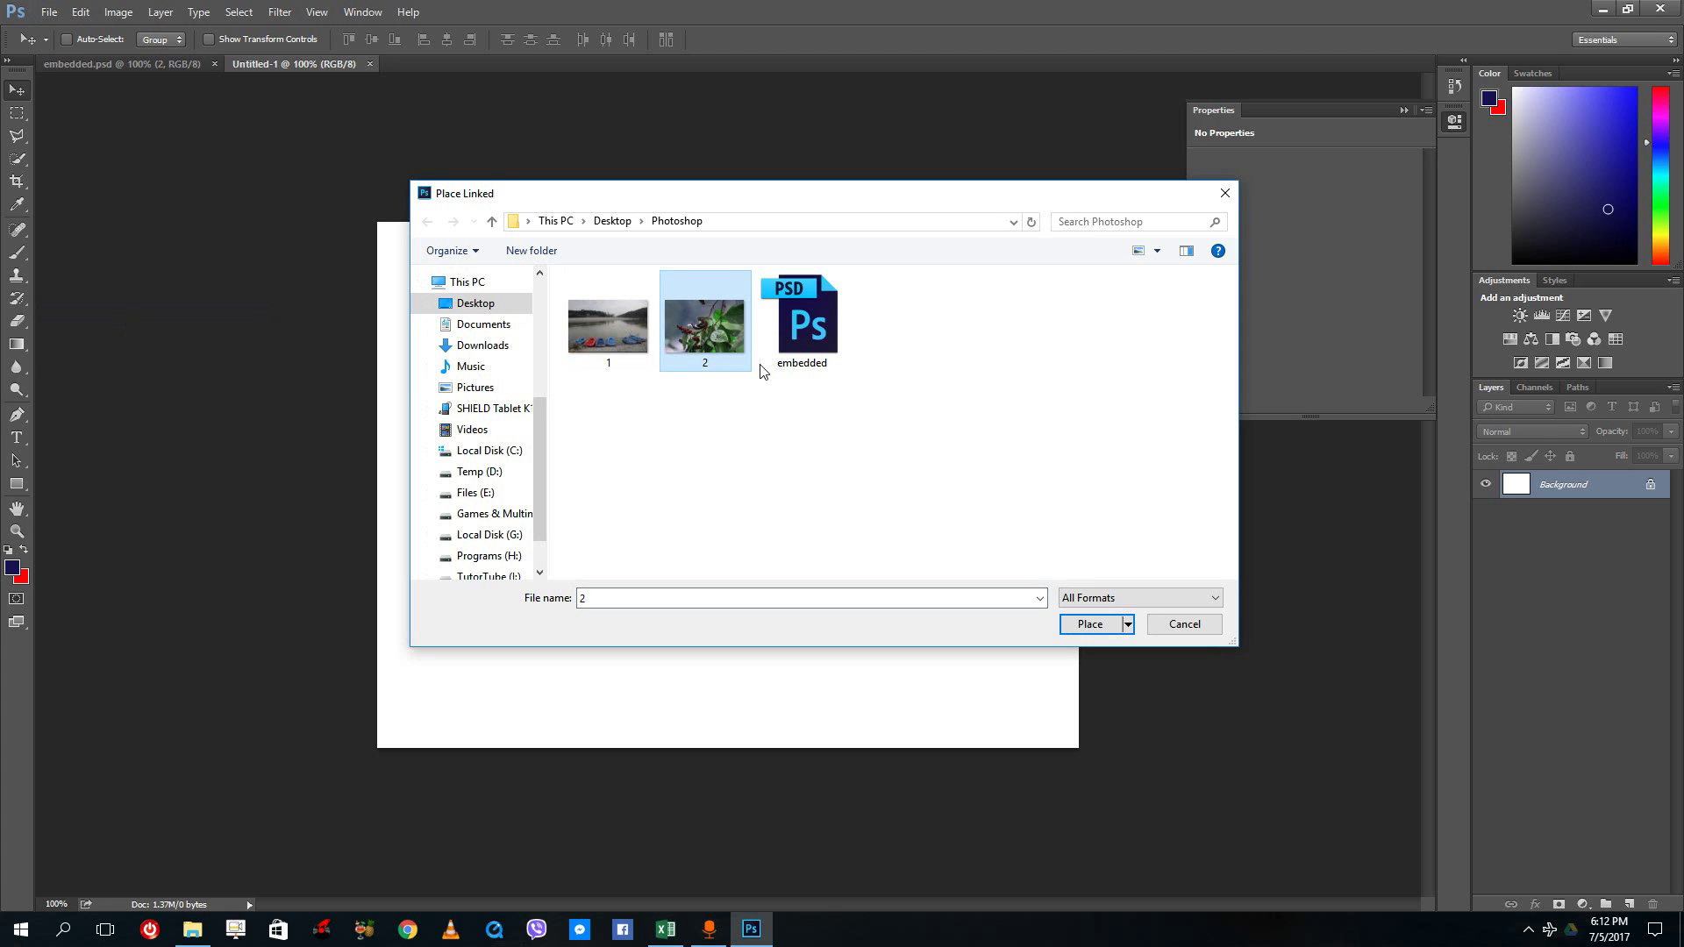
{"action": "left_click", "coordinate": [1090, 625]}
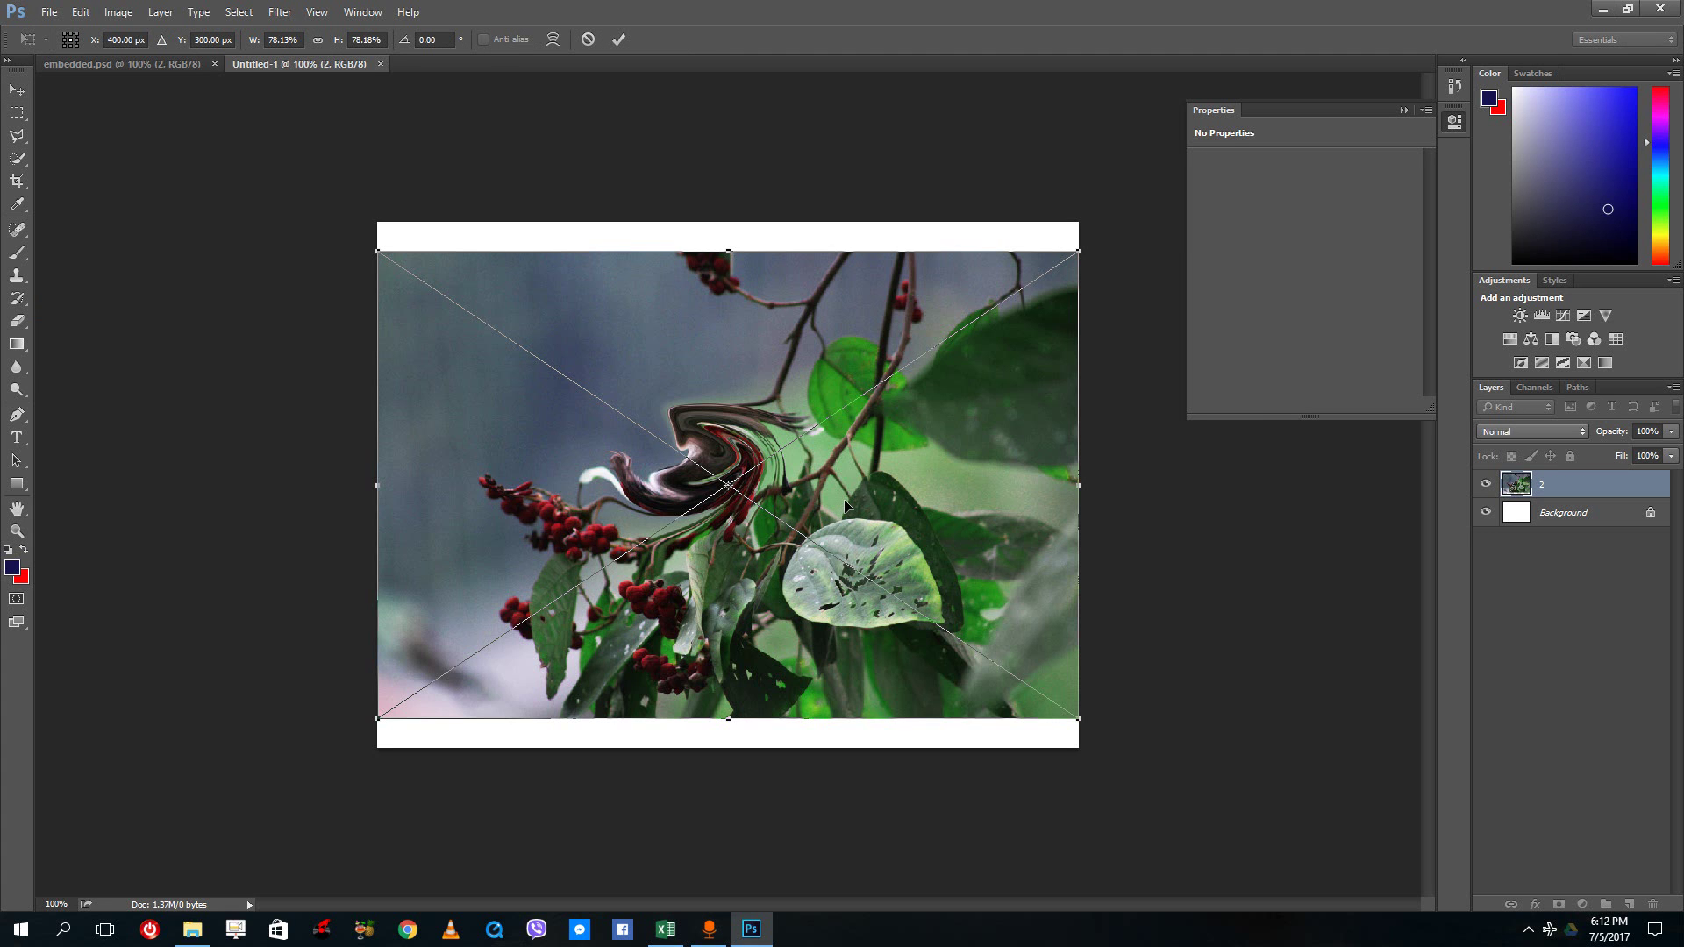
Shrink the linked photo to about 64% and move it into place on the canvas
{"action": "left_click_drag", "start_coordinate": [1082, 255], "coordinate": [954, 335]}
{"action": "left_click_drag", "start_coordinate": [883, 432], "coordinate": [968, 376]}
{"action": "key", "text": "Return"}
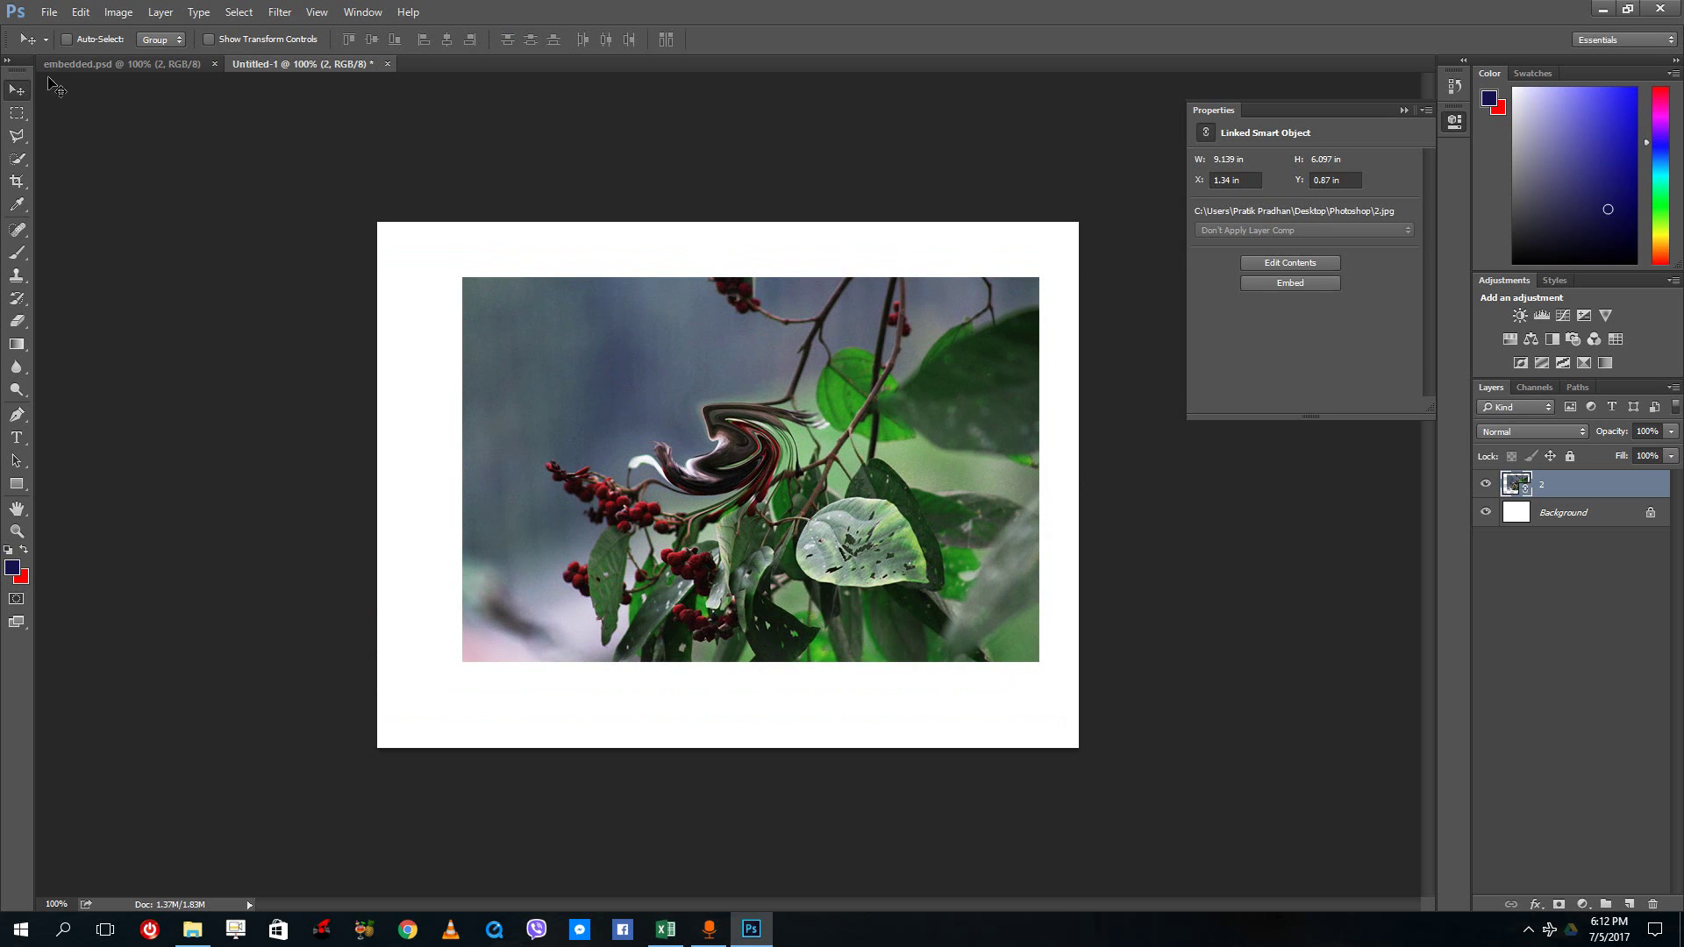
{"action": "left_click", "coordinate": [49, 13]}
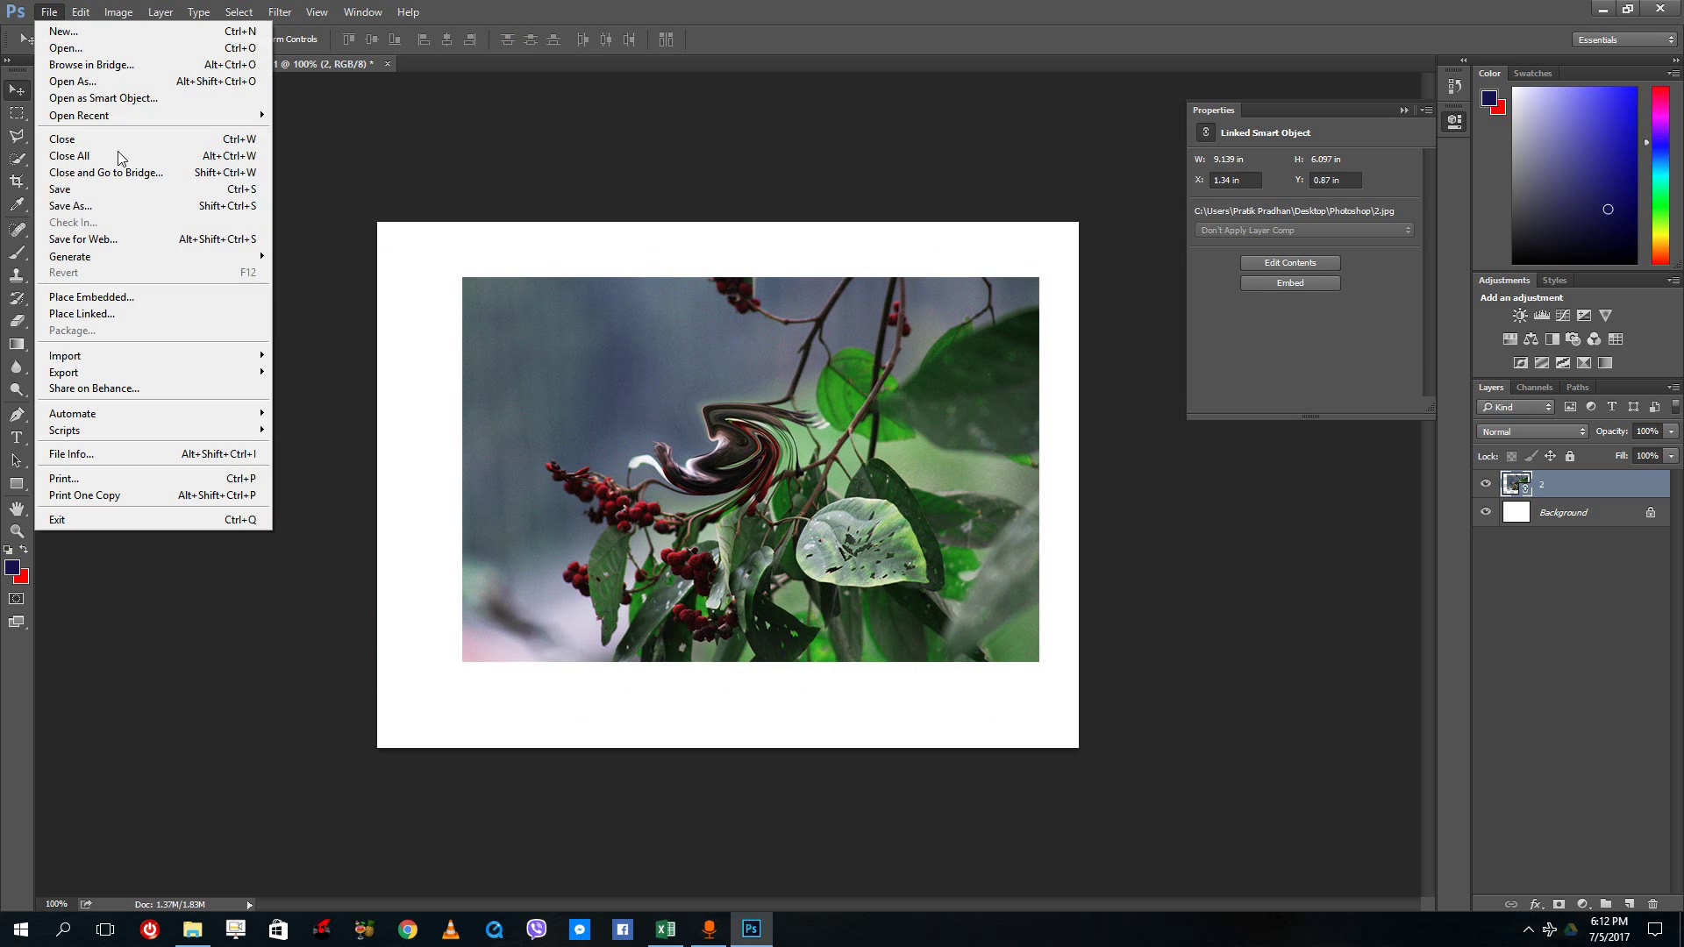
Save the document as linked.psd, then flip to embedded.psd and back to linked.psd
{"action": "left_click", "coordinate": [123, 206]}
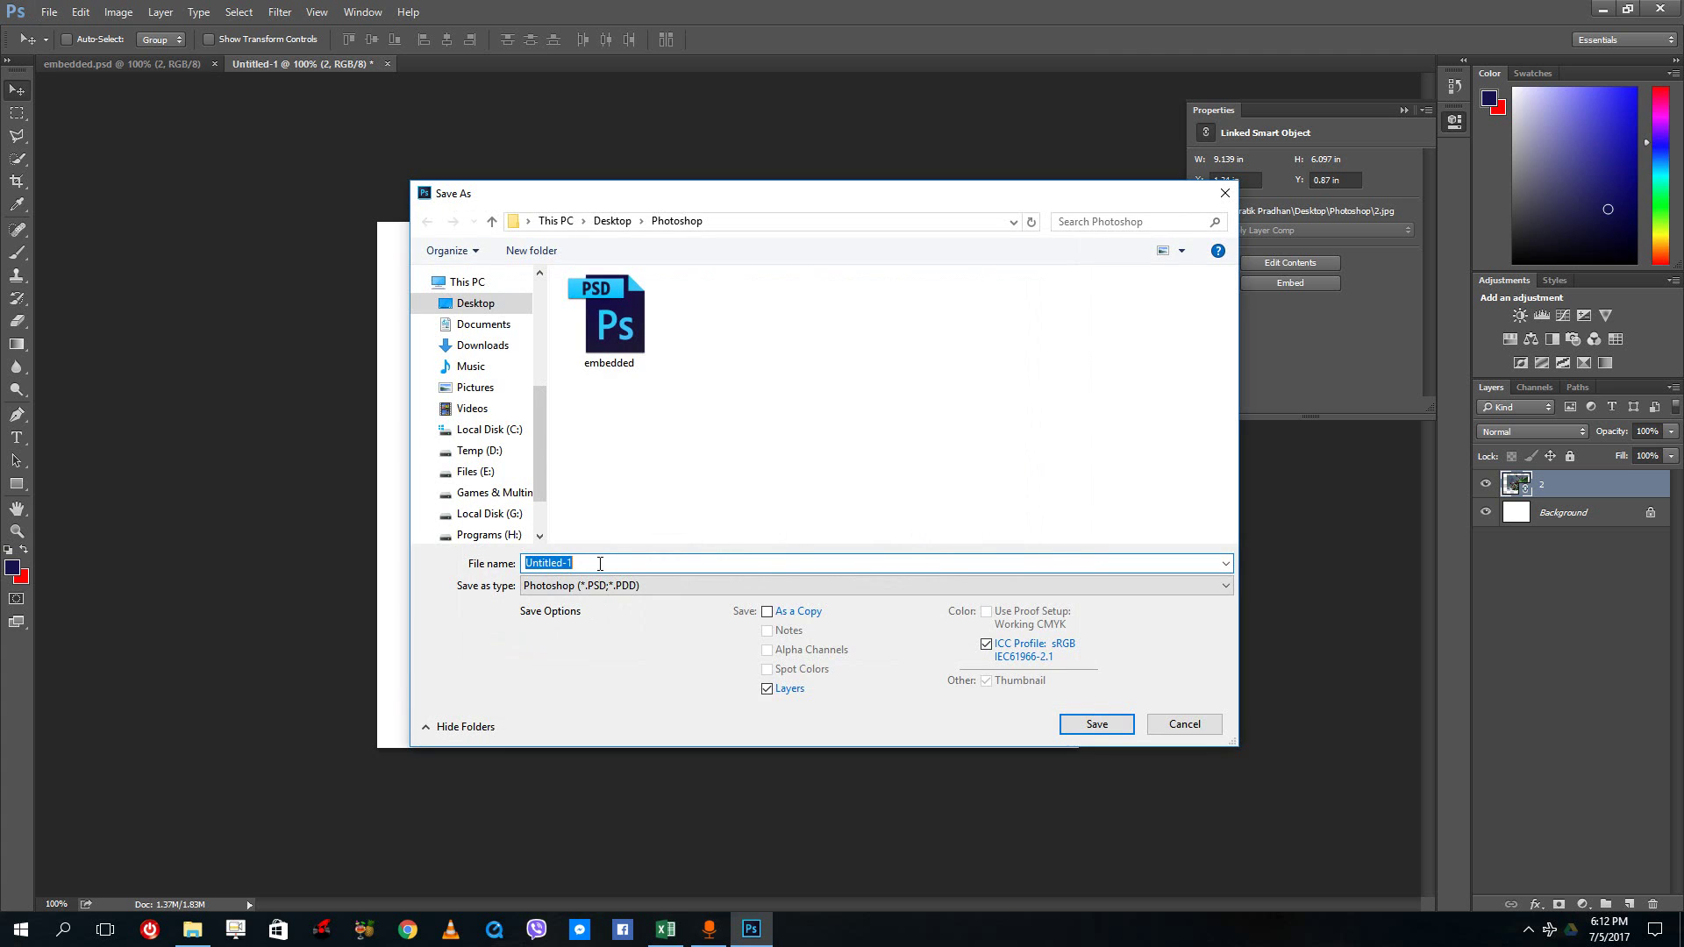
{"action": "left_click", "coordinate": [609, 324]}
{"action": "double_click", "coordinate": [569, 562]}
{"action": "type", "text": "linked"}
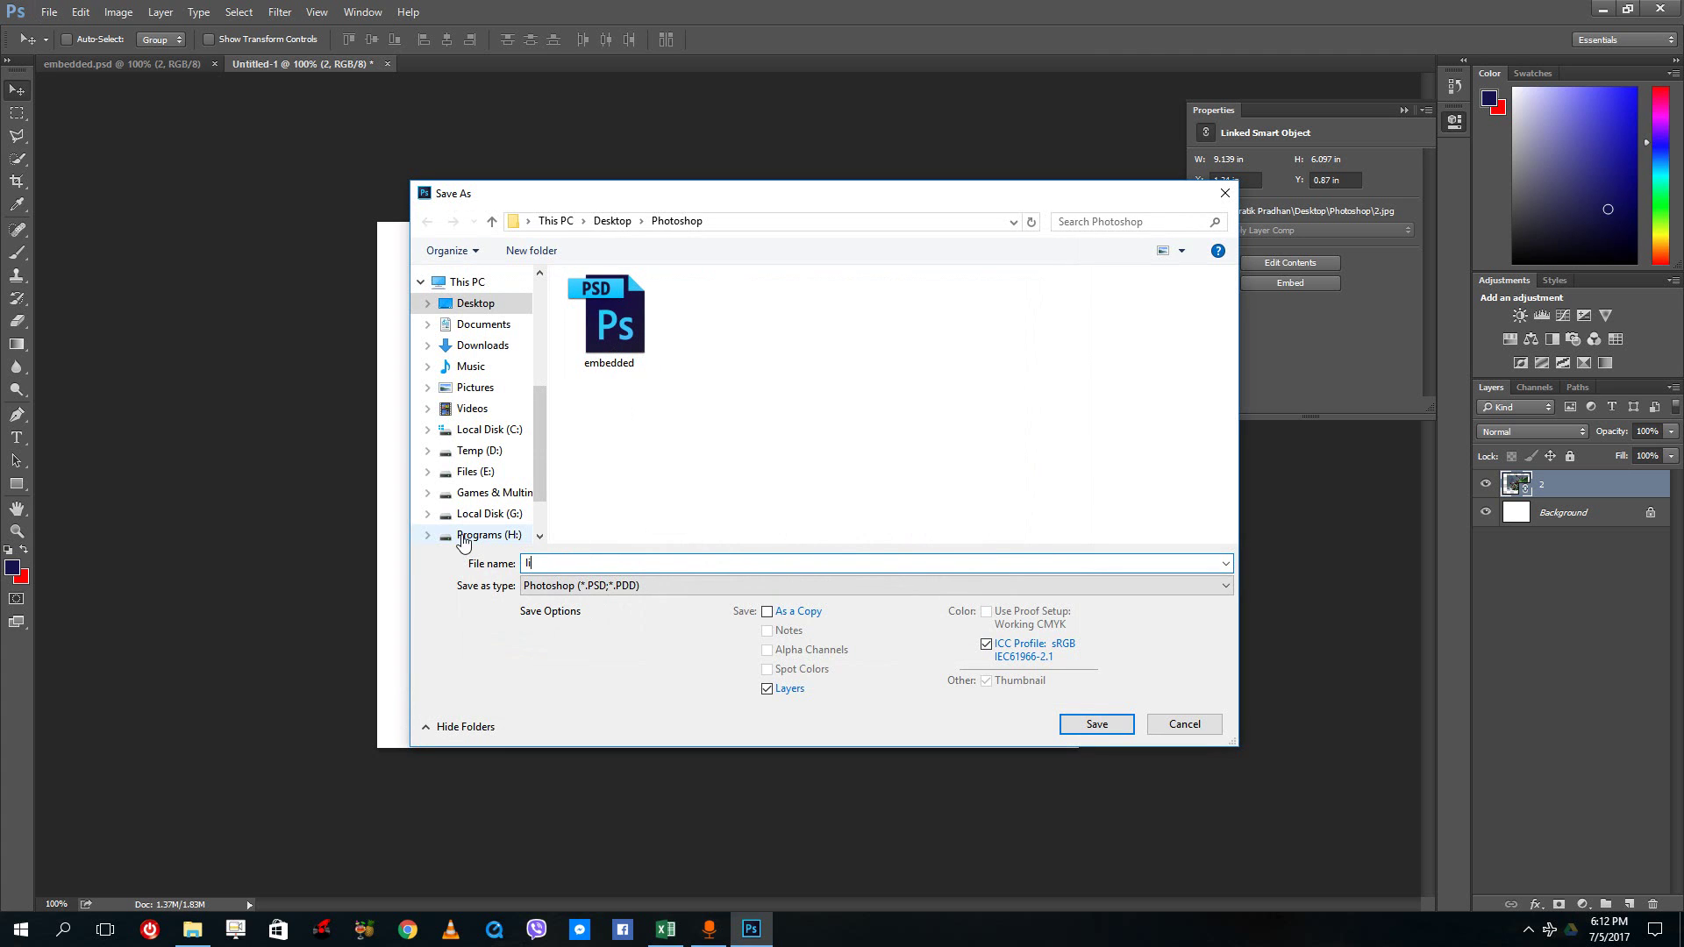
{"action": "left_click", "coordinate": [1087, 724]}
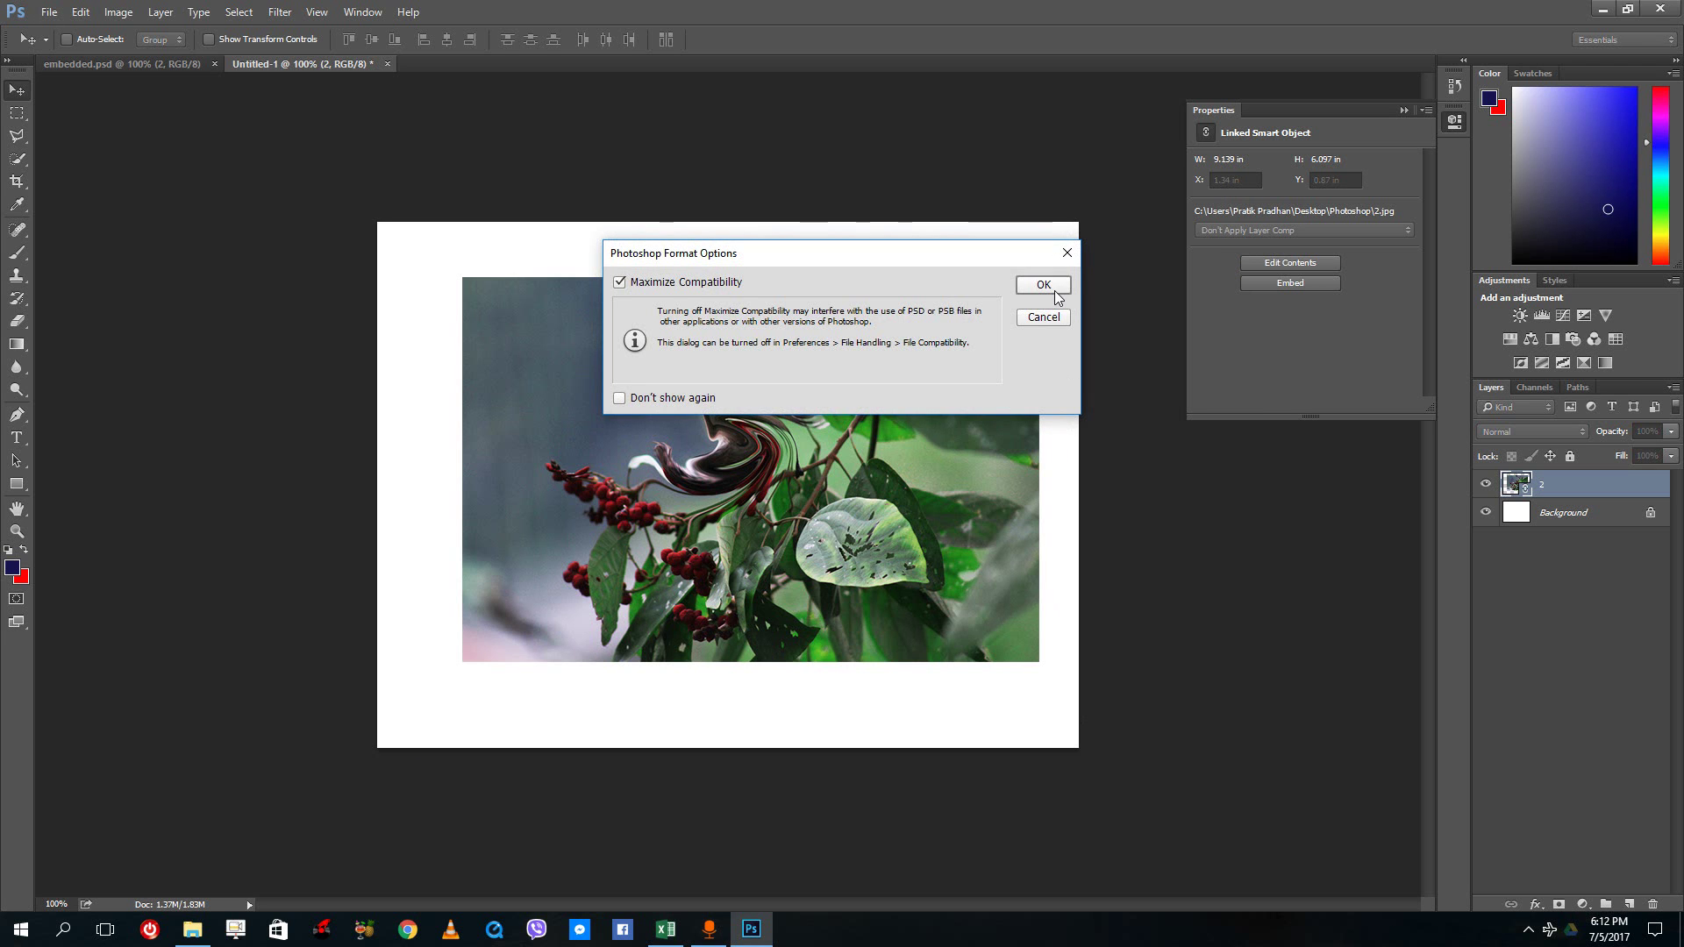
{"action": "left_click", "coordinate": [1045, 285]}
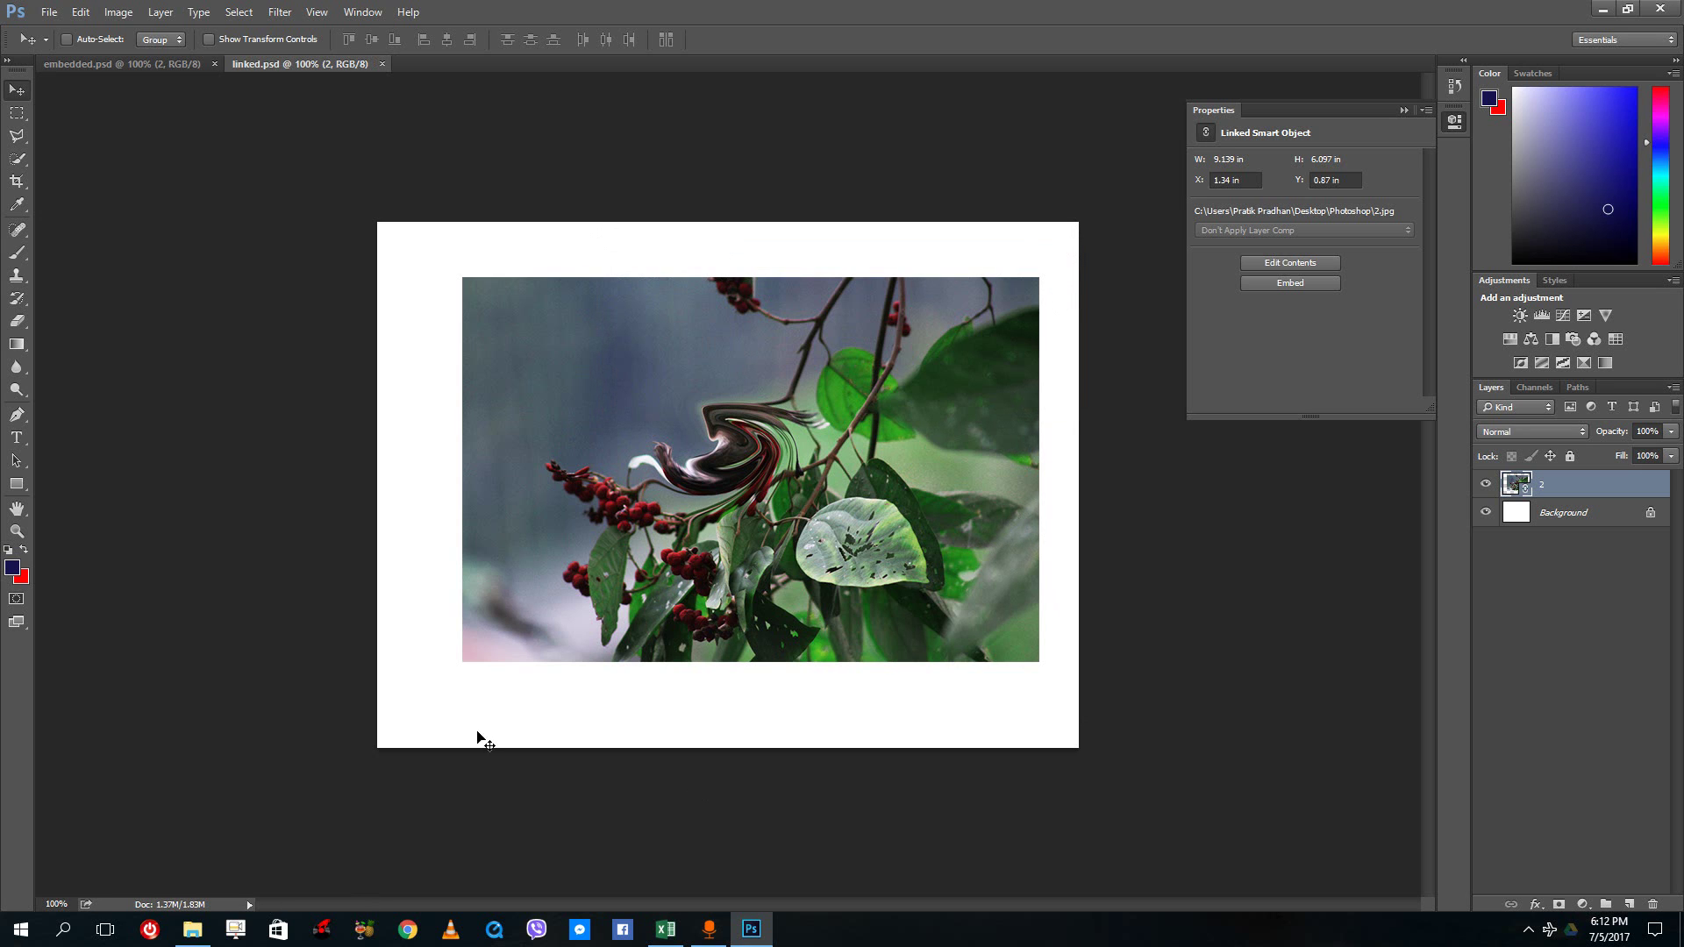
{"action": "left_click", "coordinate": [80, 67]}
{"action": "left_click", "coordinate": [287, 62]}
In File Explorer, compare sizes of embedded (1,802 KB), linked (1,779 KB) and JPG 2
{"action": "left_click", "coordinate": [194, 931]}
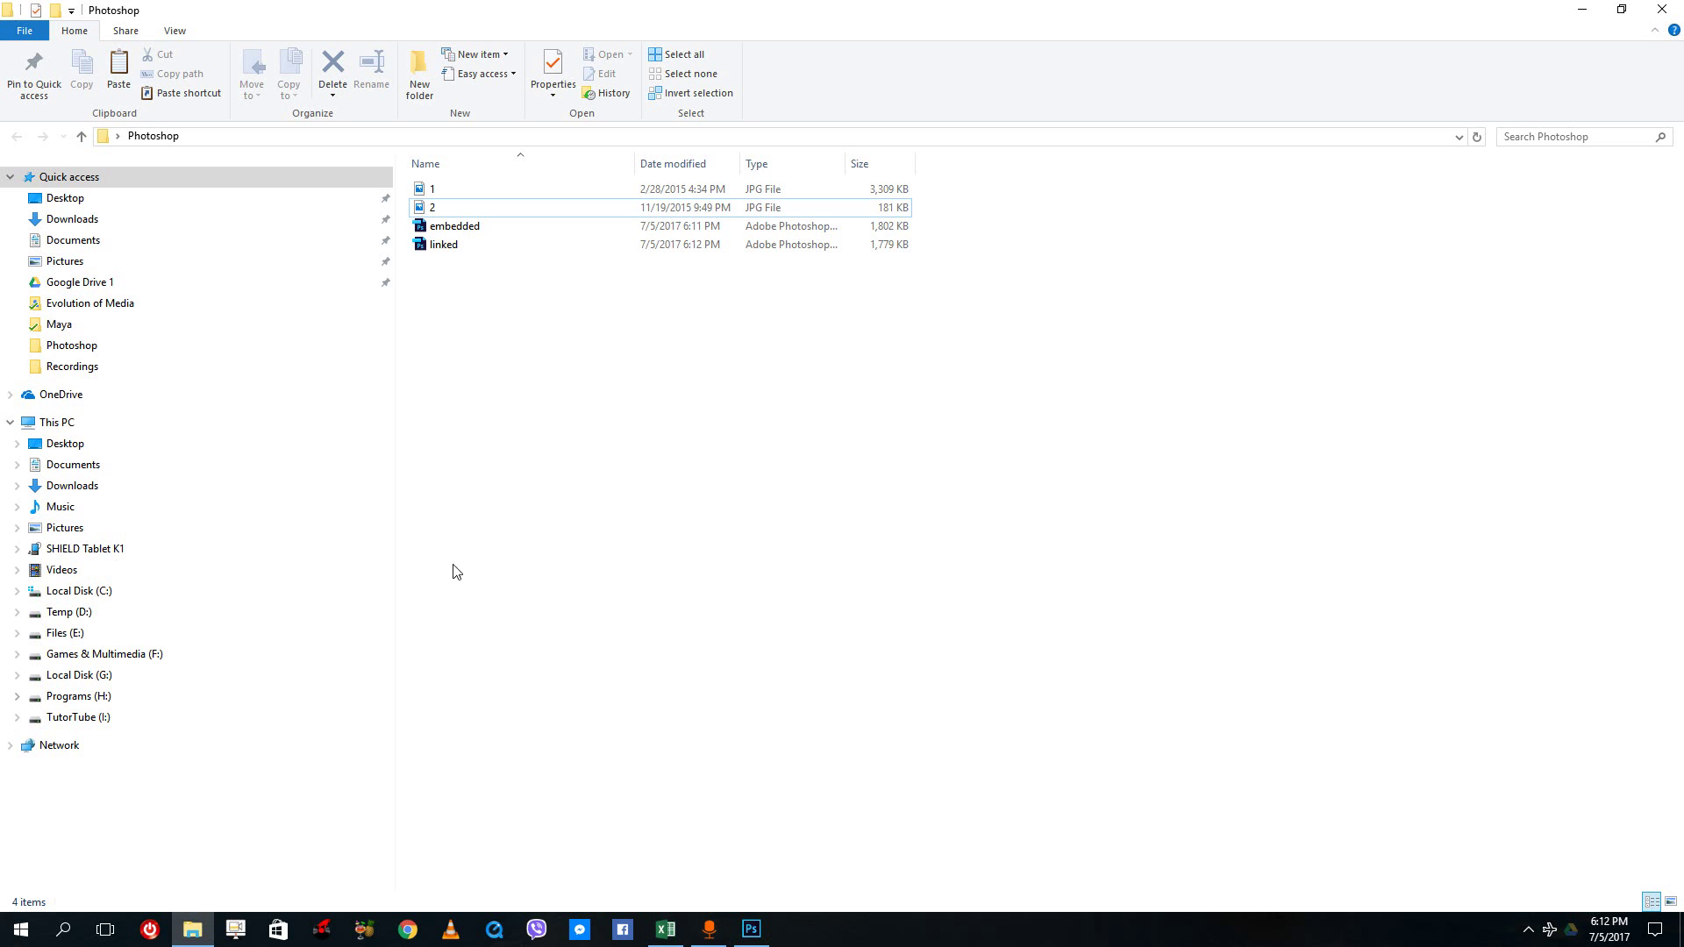
{"action": "left_click", "coordinate": [469, 229]}
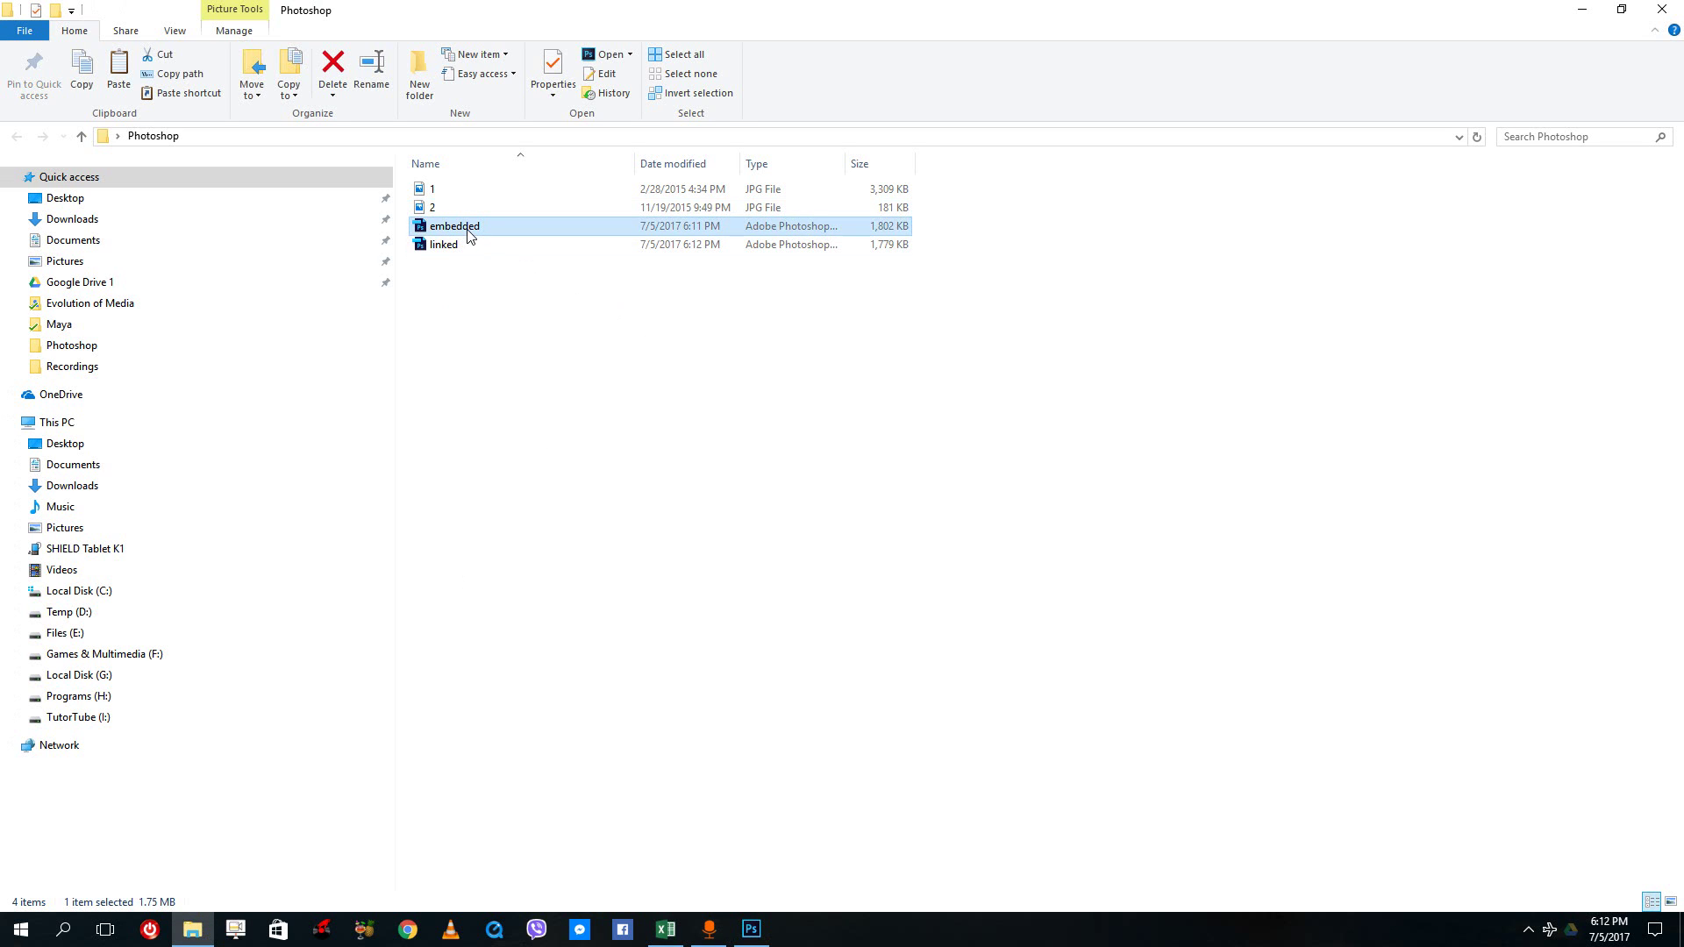
{"action": "left_click", "coordinate": [889, 249]}
{"action": "key", "text": "Up"}
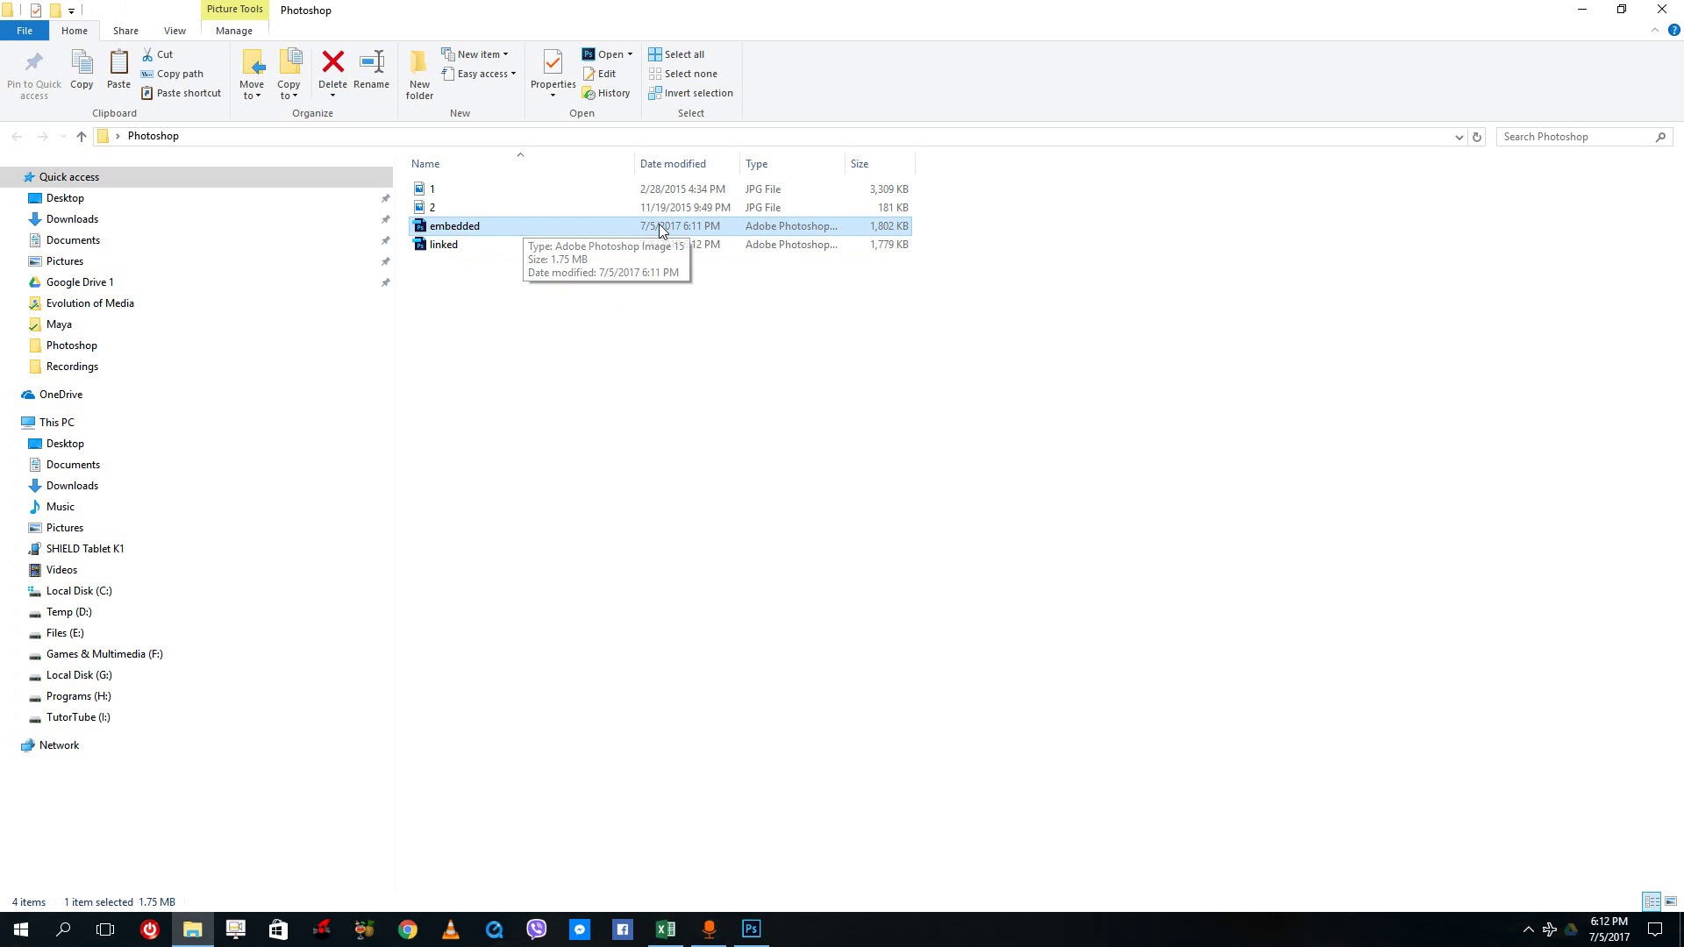
{"action": "left_click", "coordinate": [512, 205]}
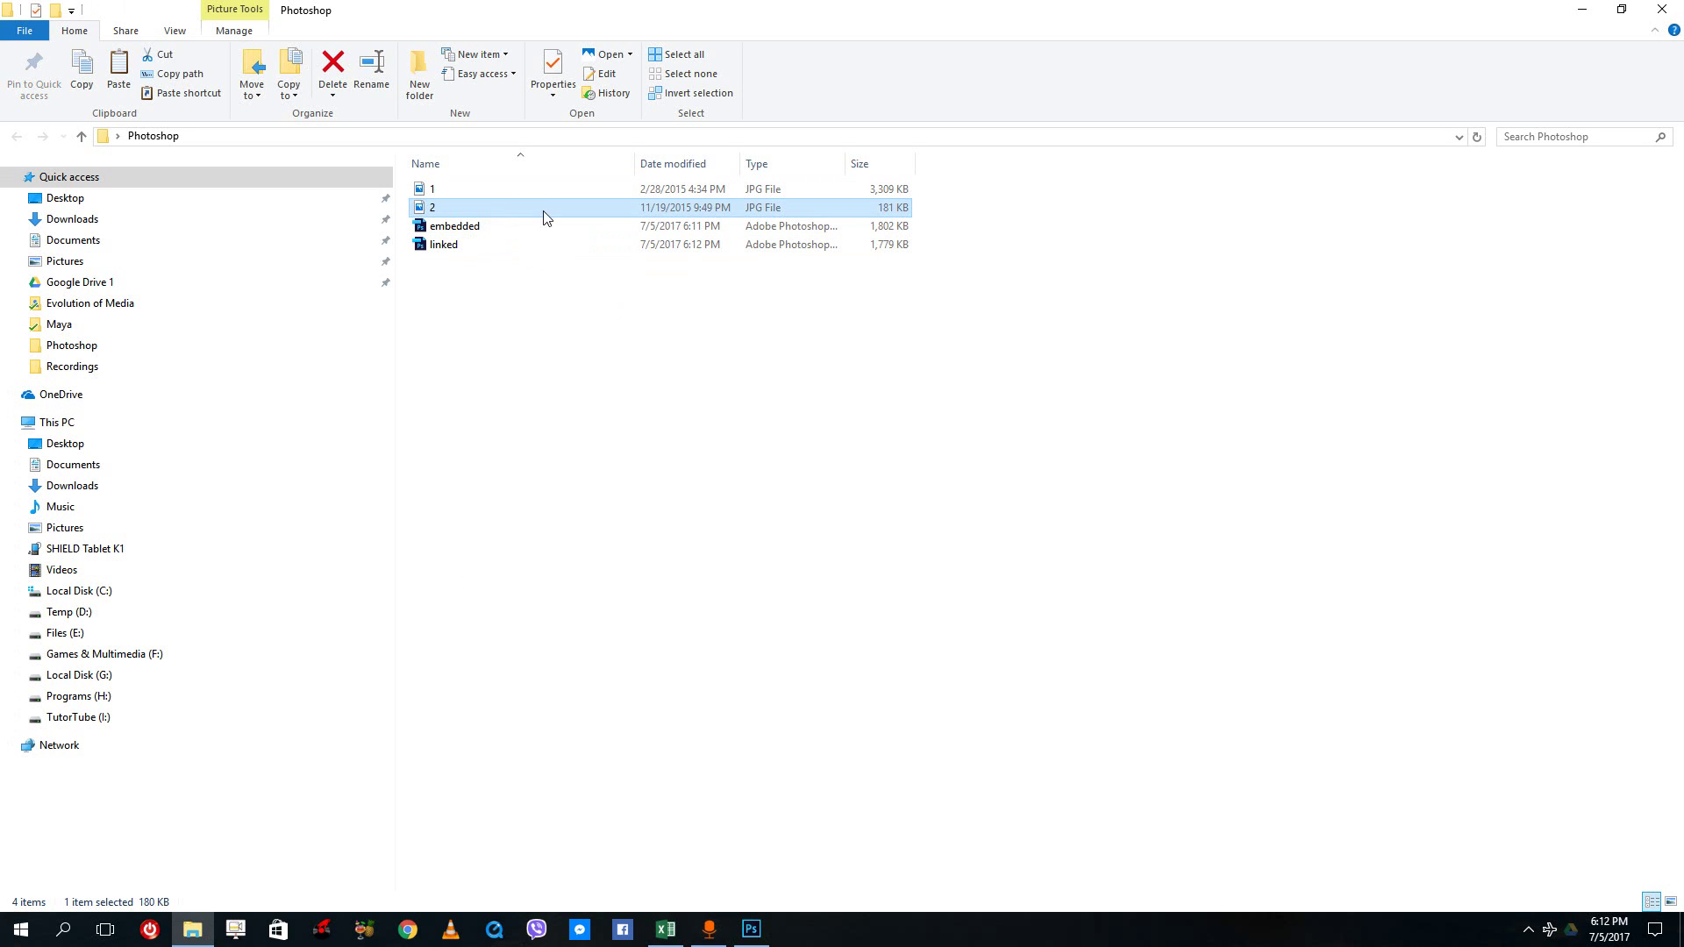
{"action": "left_click", "coordinate": [524, 229]}
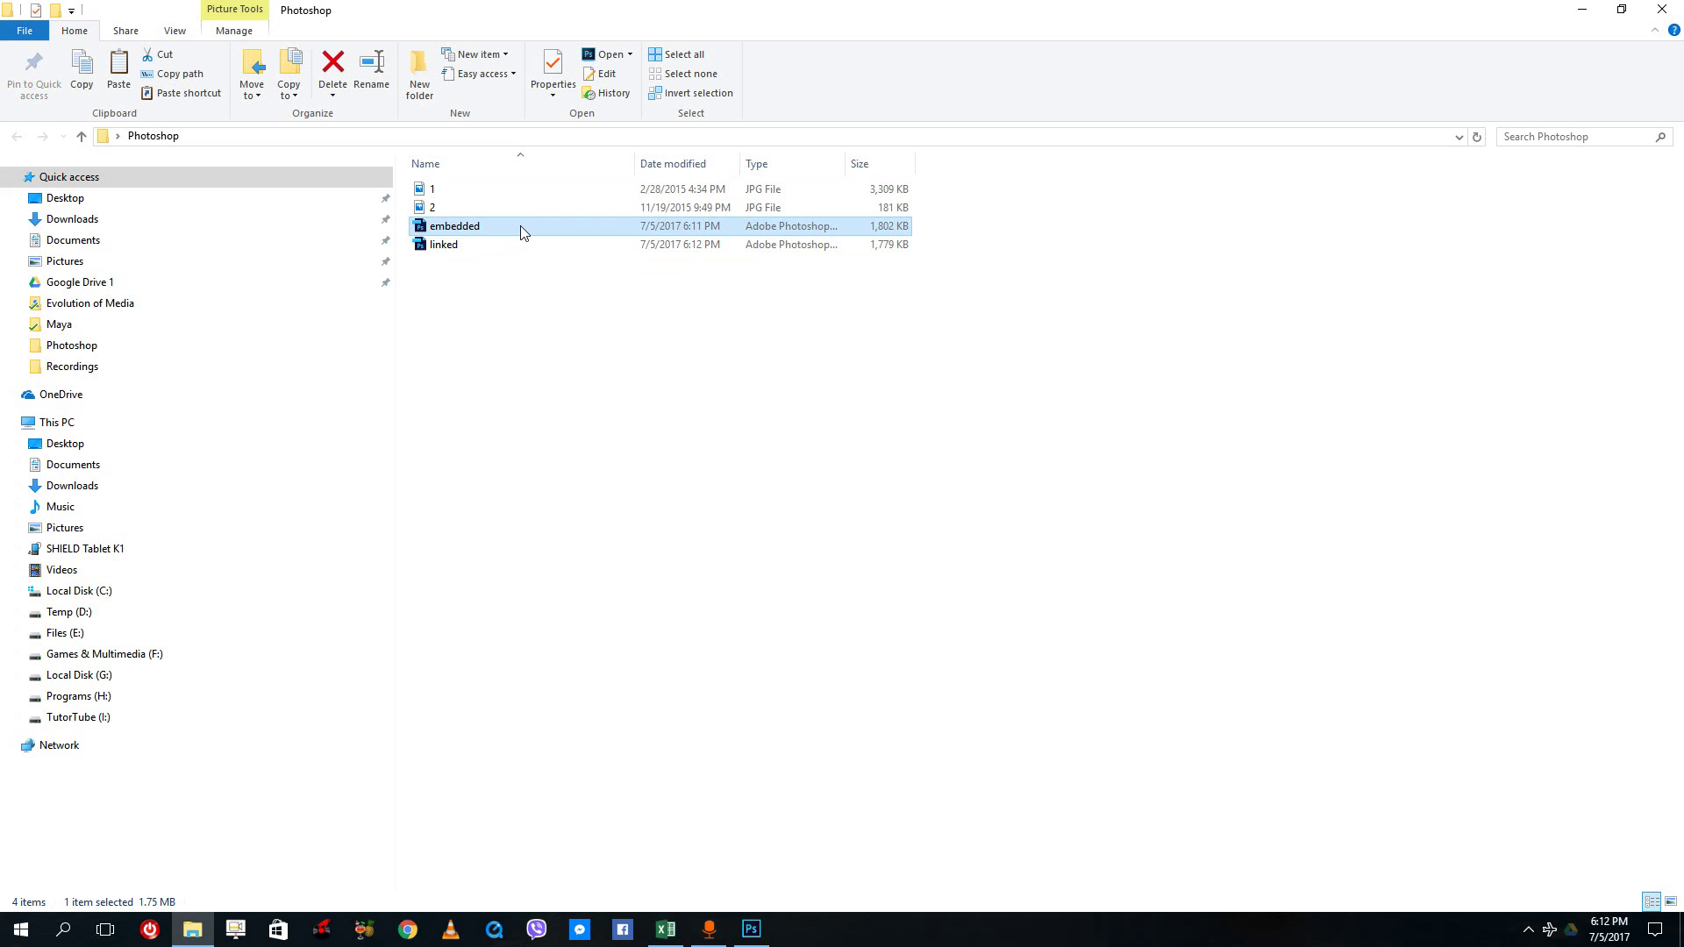
{"action": "left_click", "coordinate": [497, 245]}
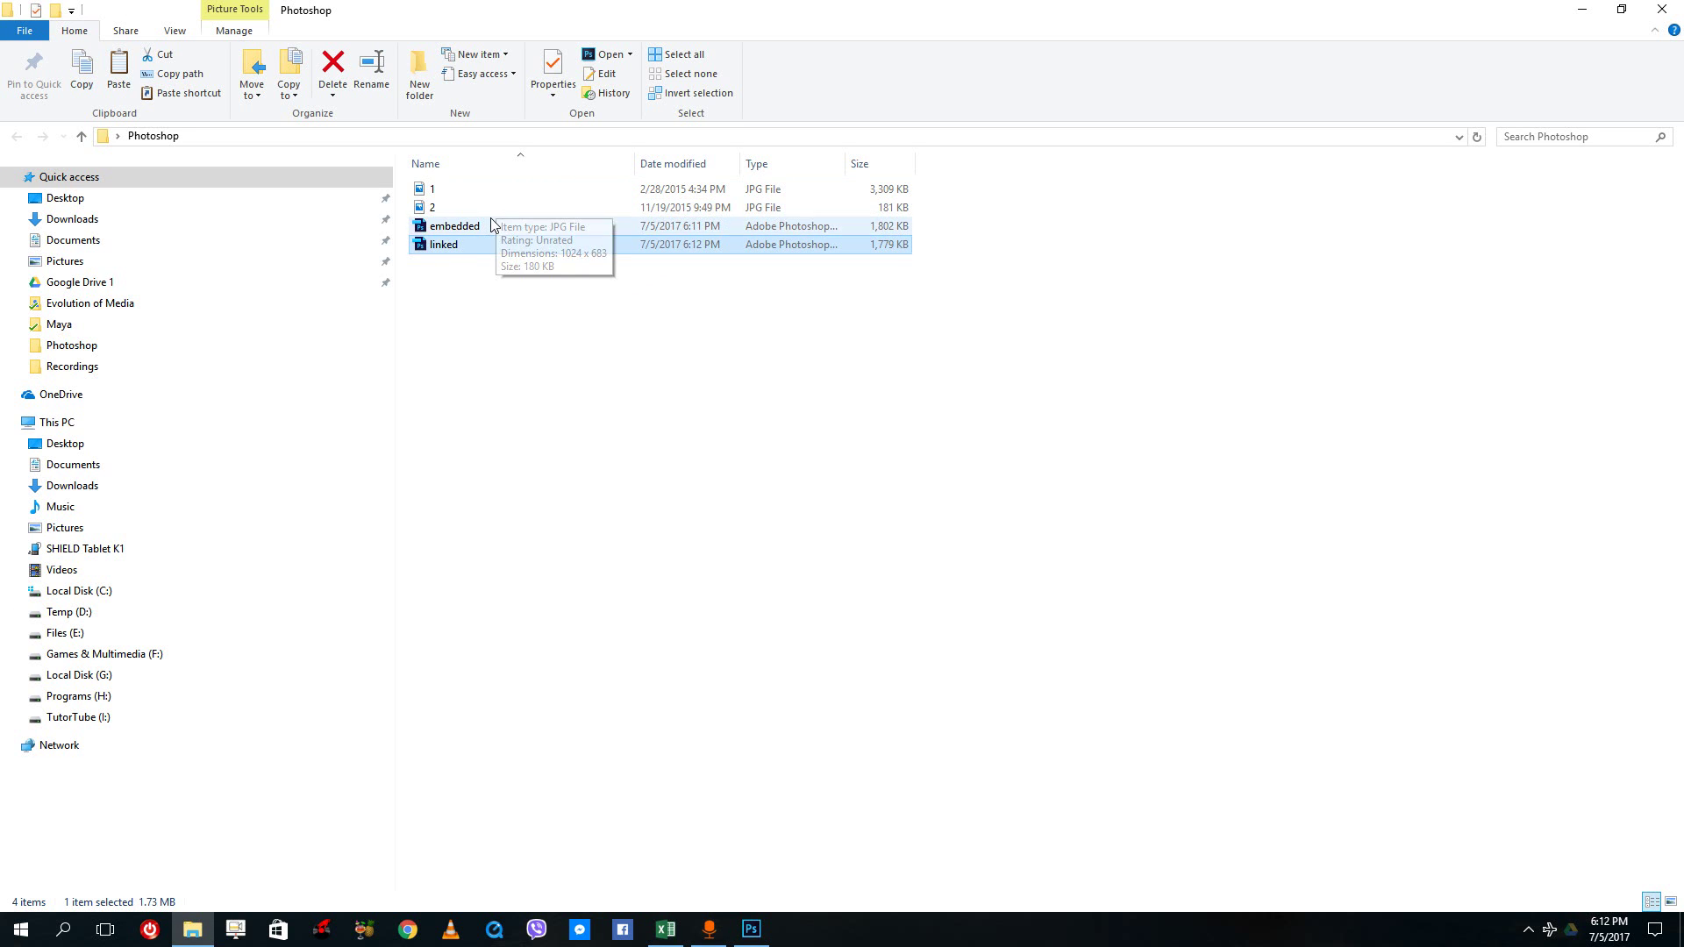
{"action": "left_click", "coordinate": [490, 212]}
{"action": "left_click", "coordinate": [491, 230]}
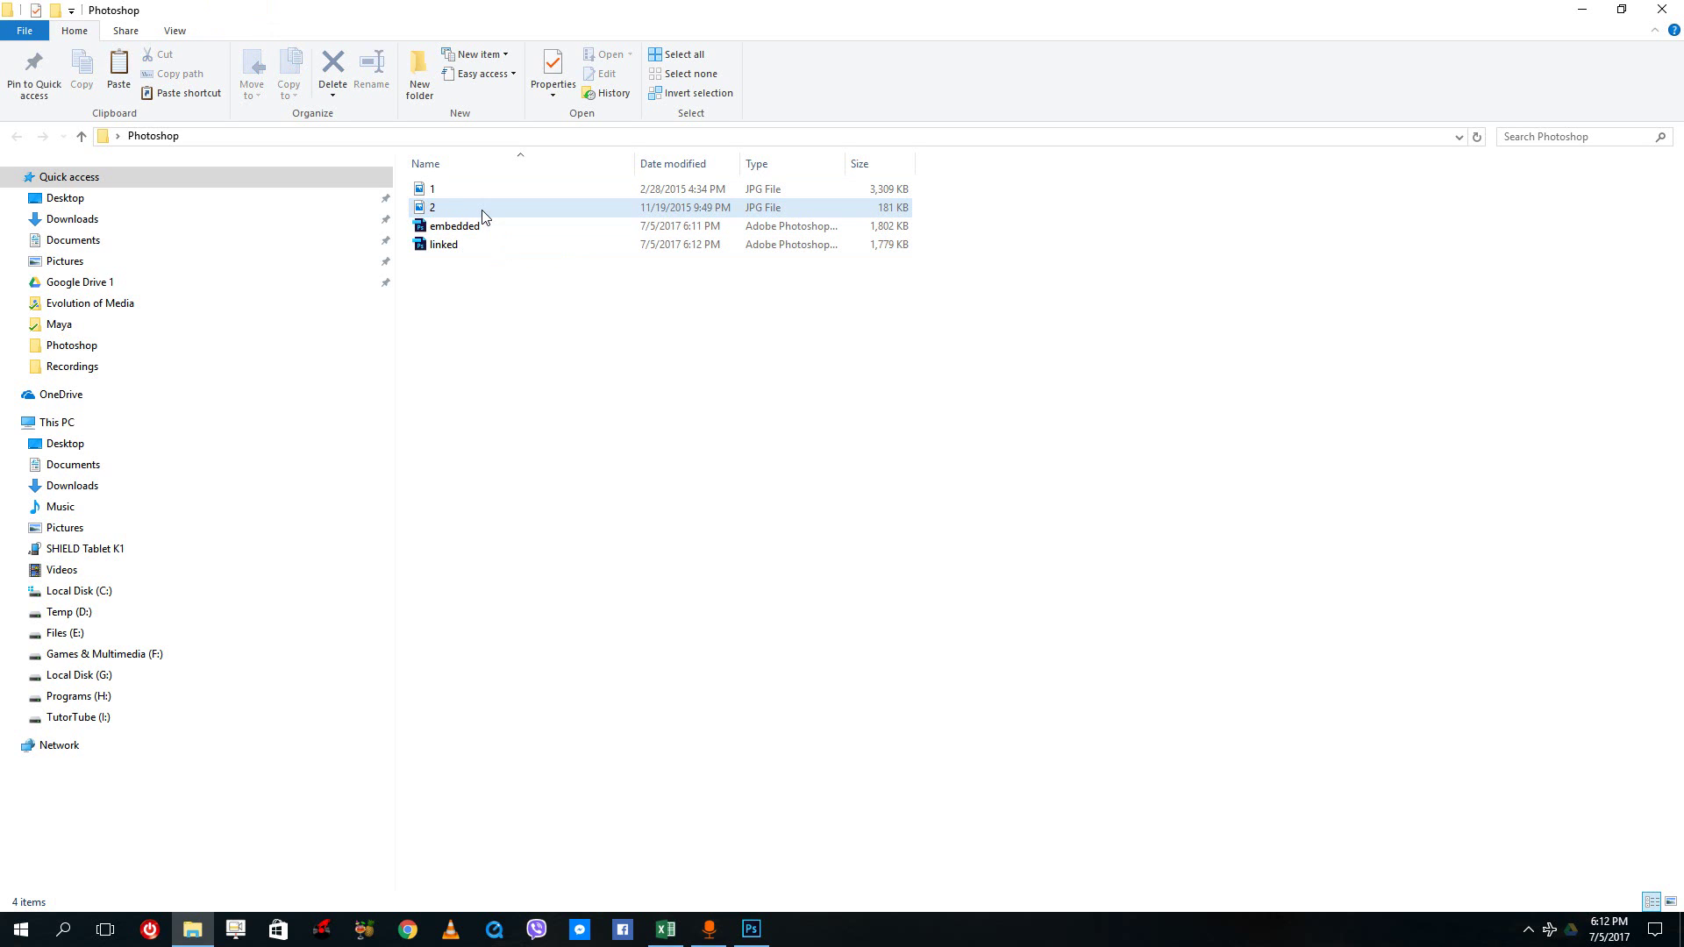
{"action": "left_click", "coordinate": [483, 213]}
{"action": "left_click", "coordinate": [459, 246]}
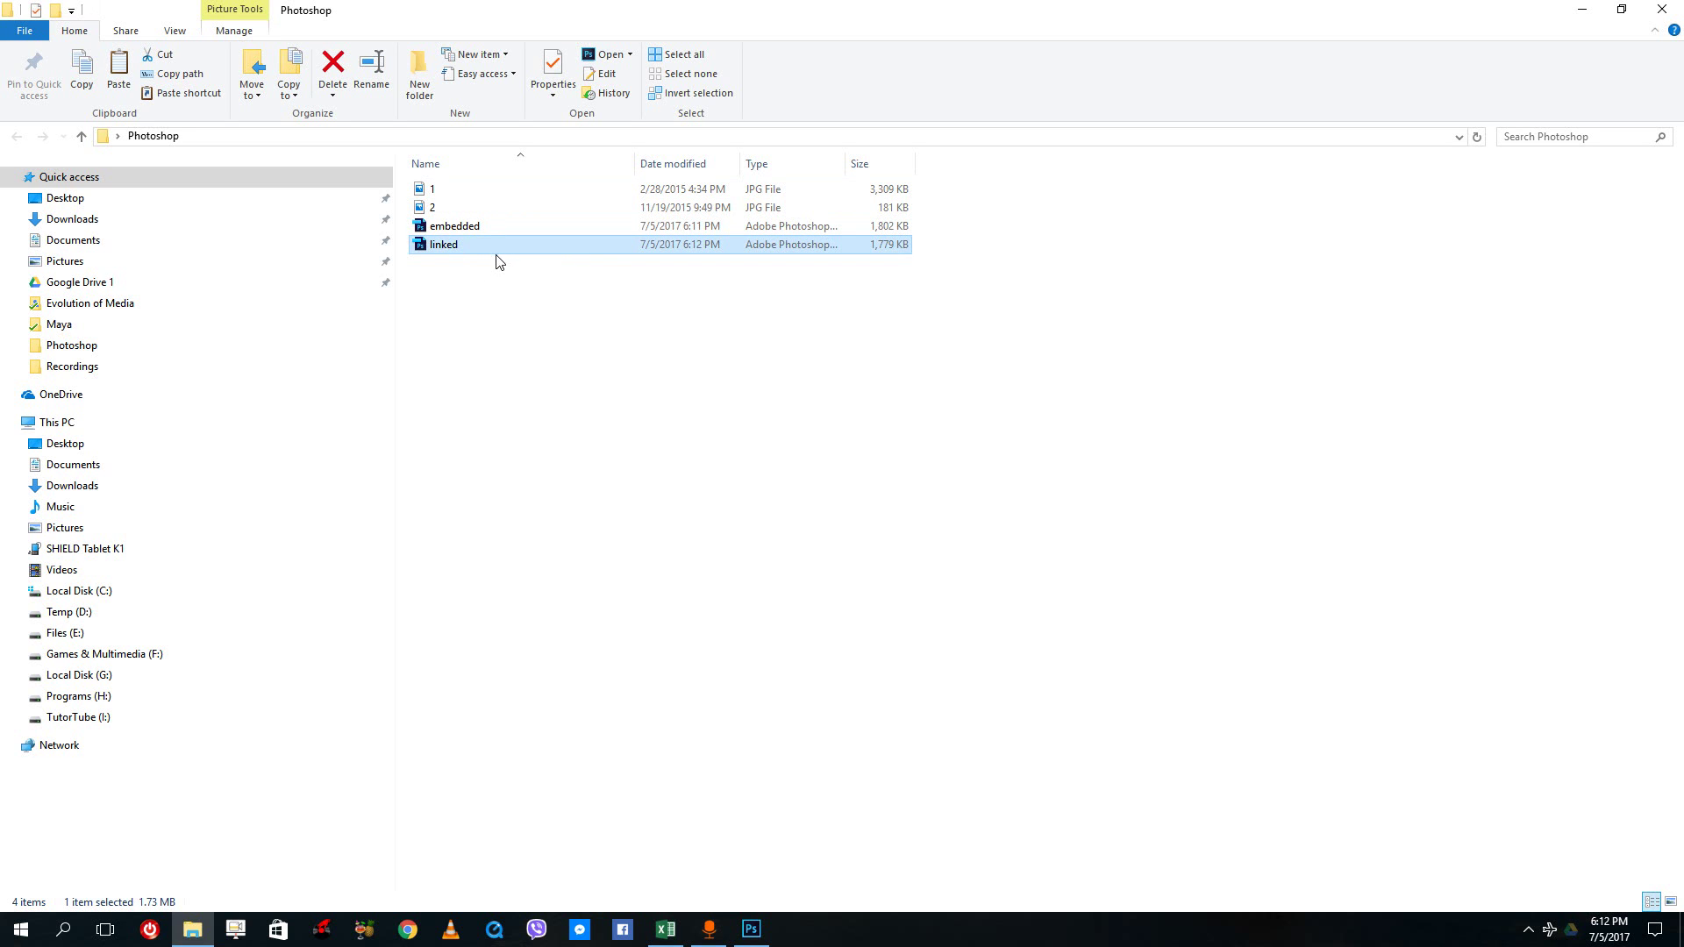
Recheck the linked PSD's 1,779 KB size, then select the embedded PSD again
{"action": "left_click", "coordinate": [741, 285]}
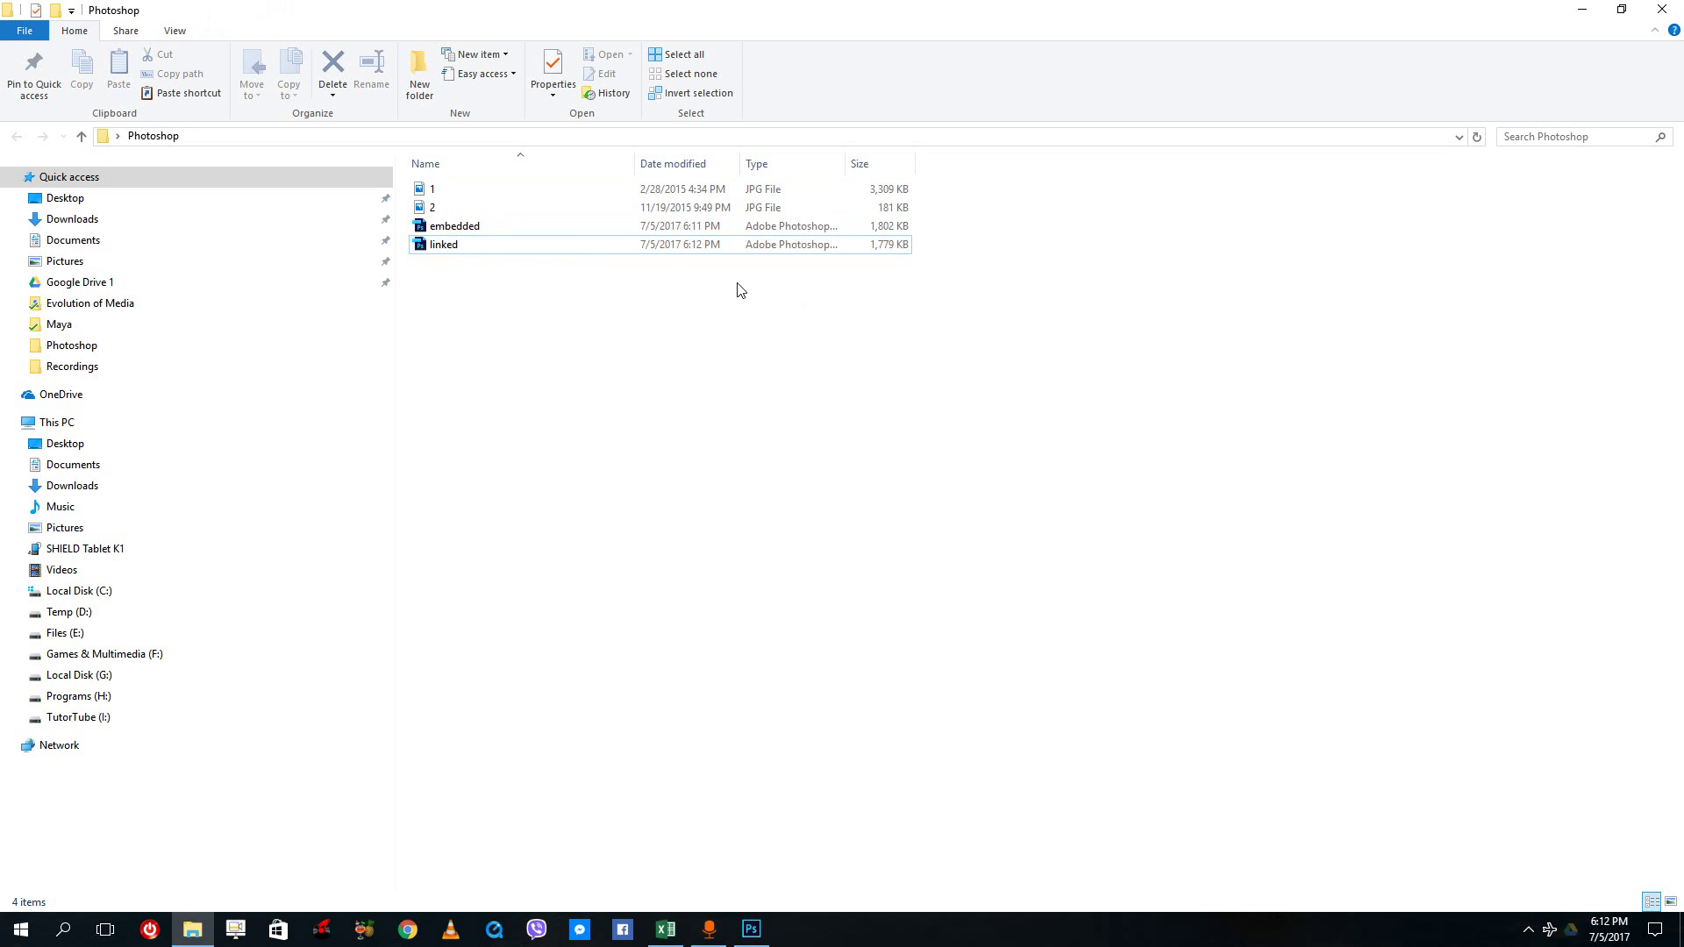
{"action": "left_click", "coordinate": [462, 250]}
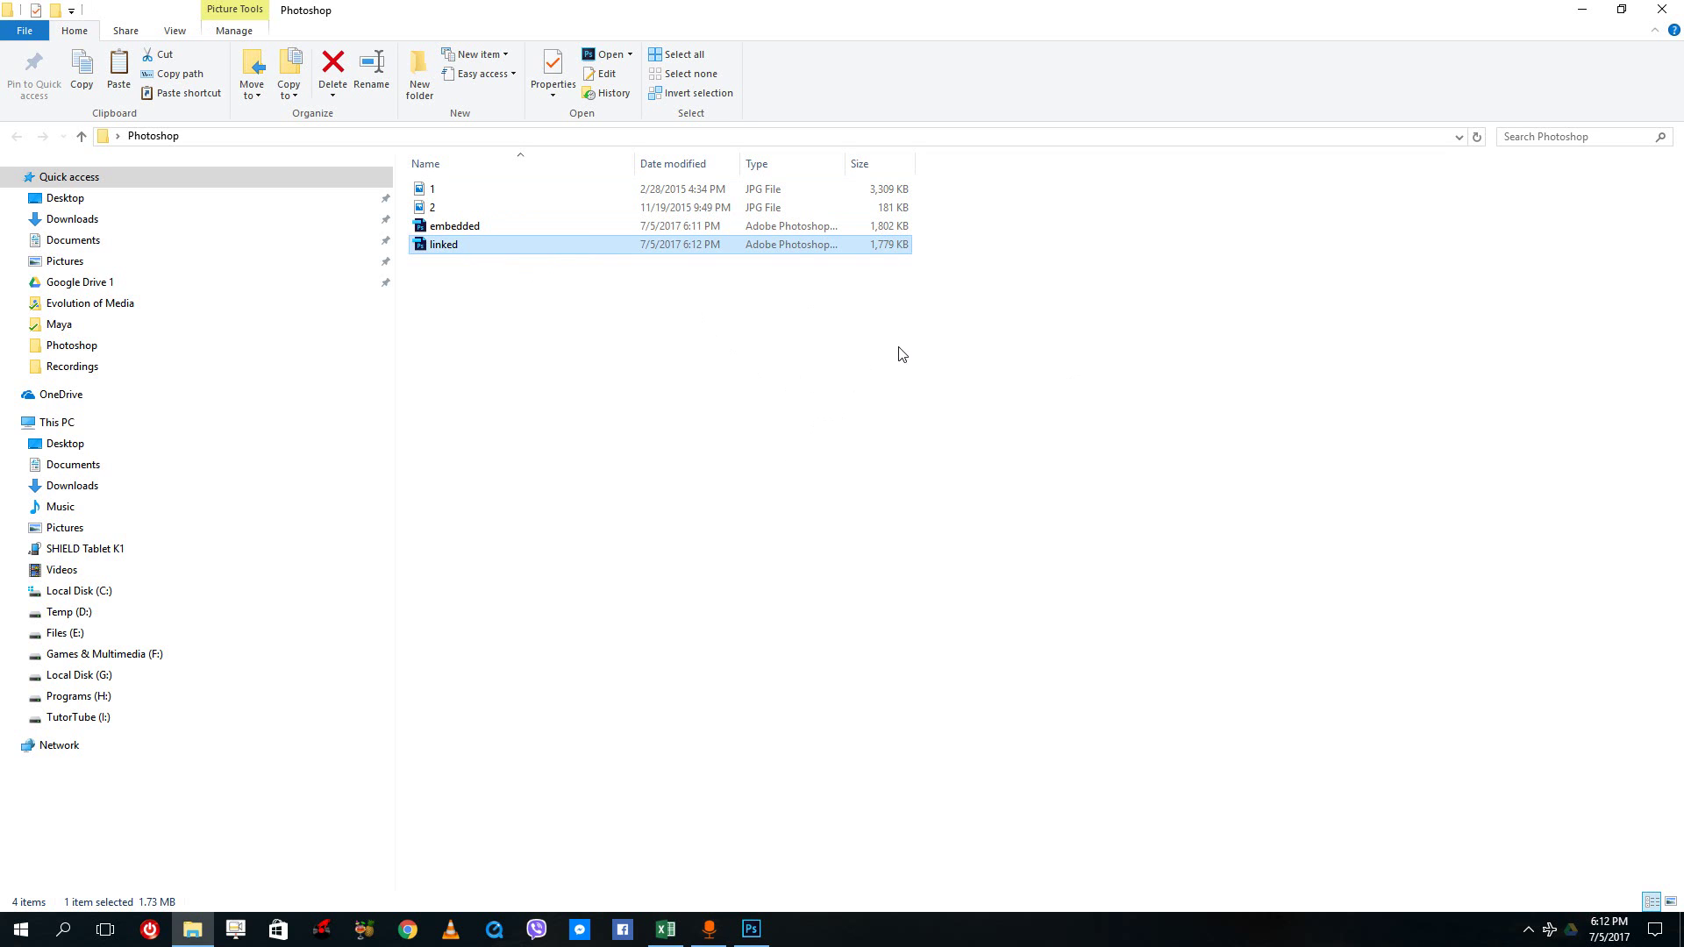
{"action": "left_click", "coordinate": [1304, 573]}
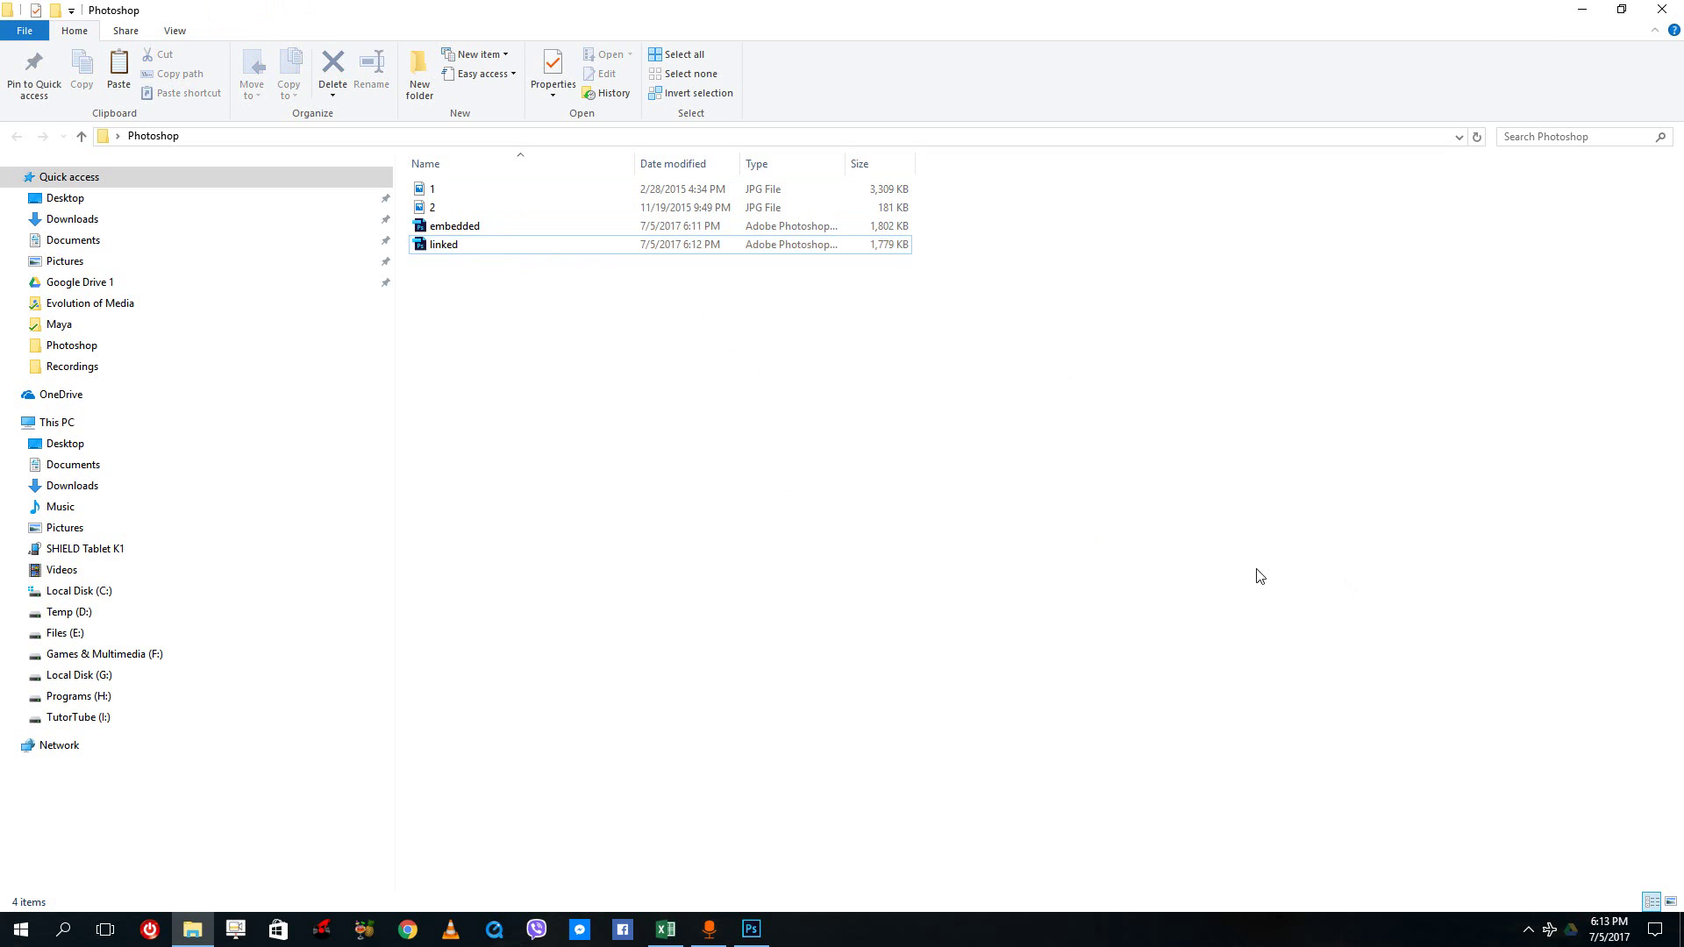
{"action": "left_click_drag", "start_coordinate": [1218, 482], "coordinate": [956, 348]}
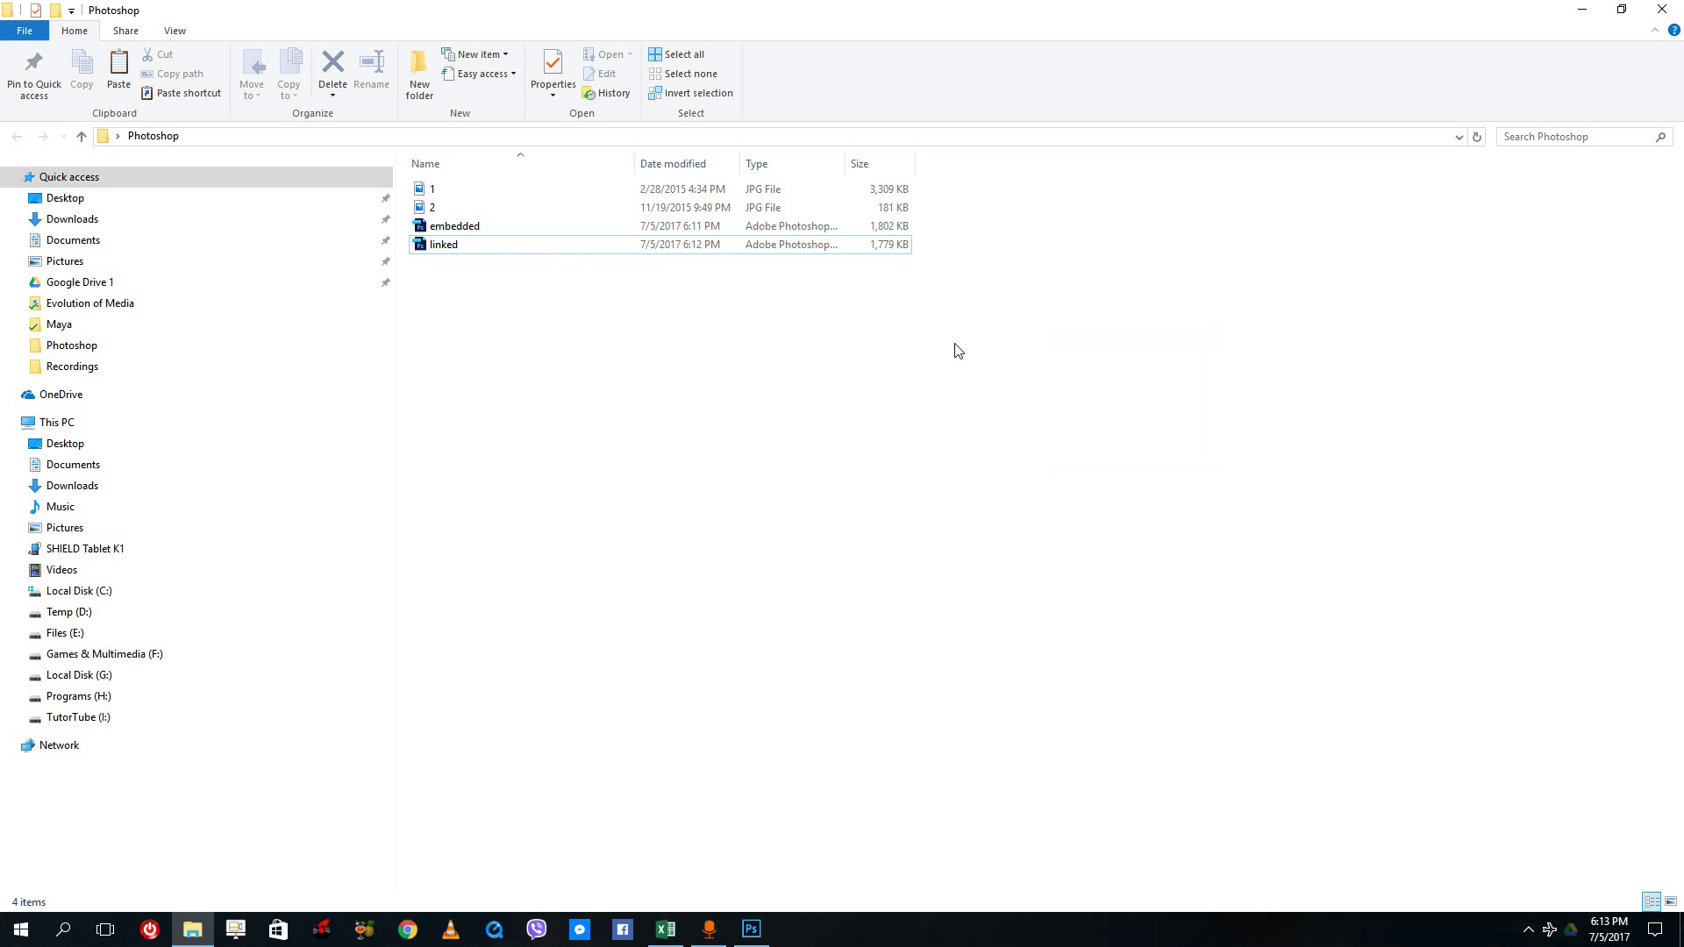
{"action": "left_click", "coordinate": [537, 249]}
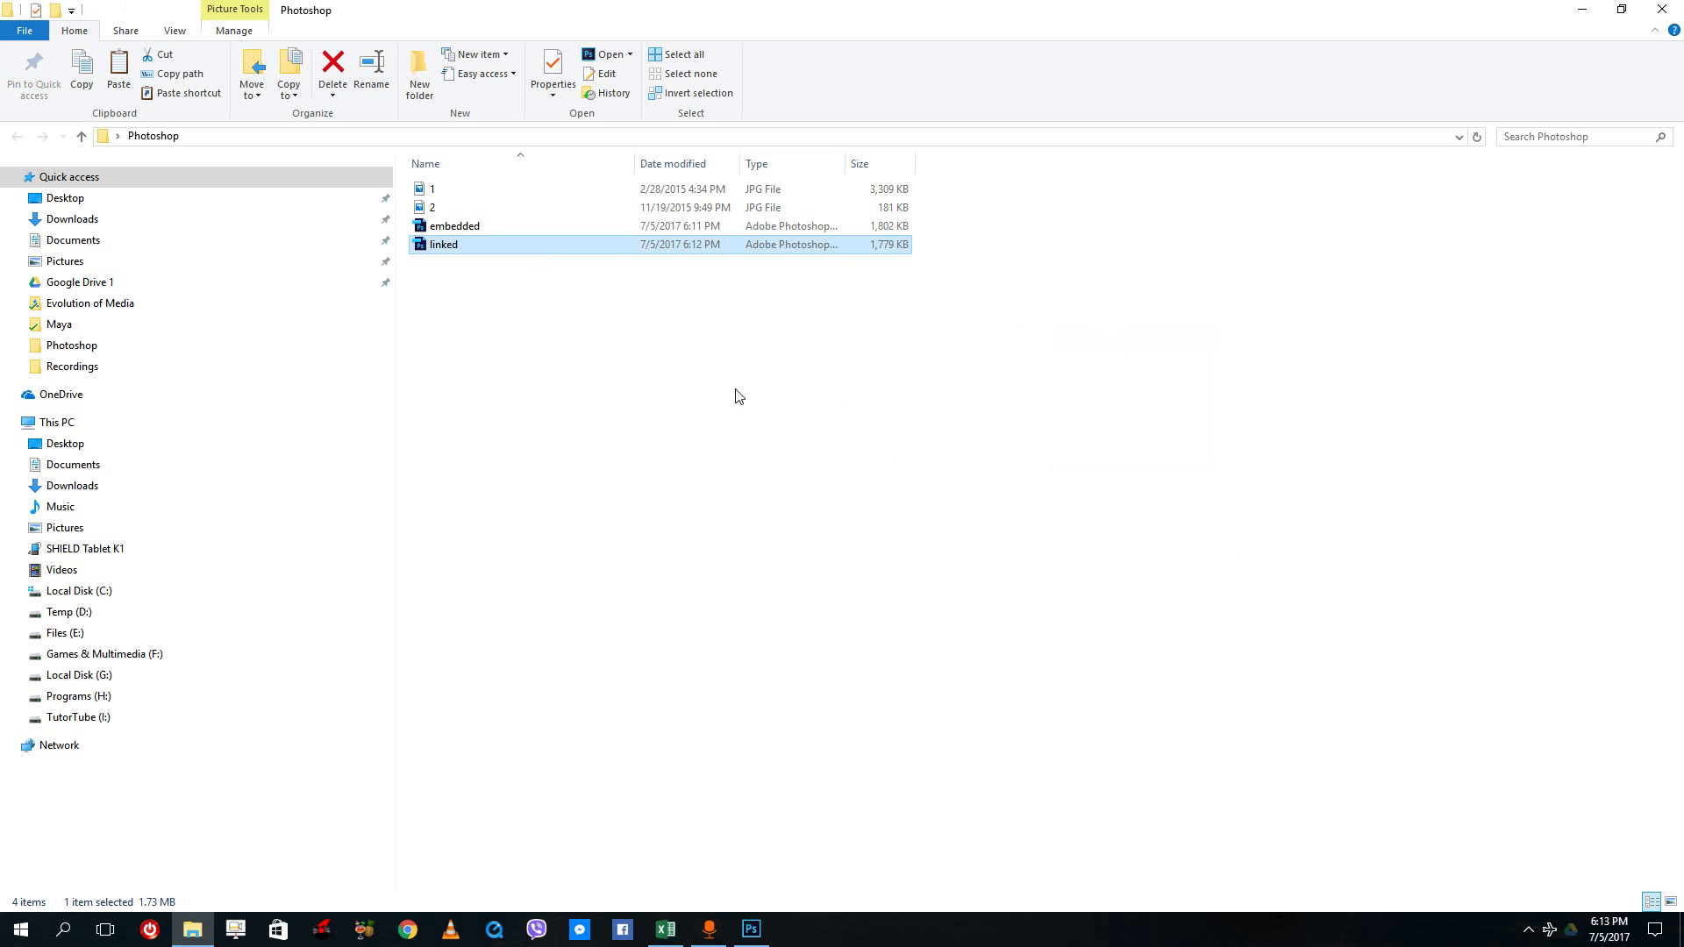
{"action": "left_click", "coordinate": [790, 383]}
{"action": "left_click", "coordinate": [800, 244]}
{"action": "left_click", "coordinate": [913, 290]}
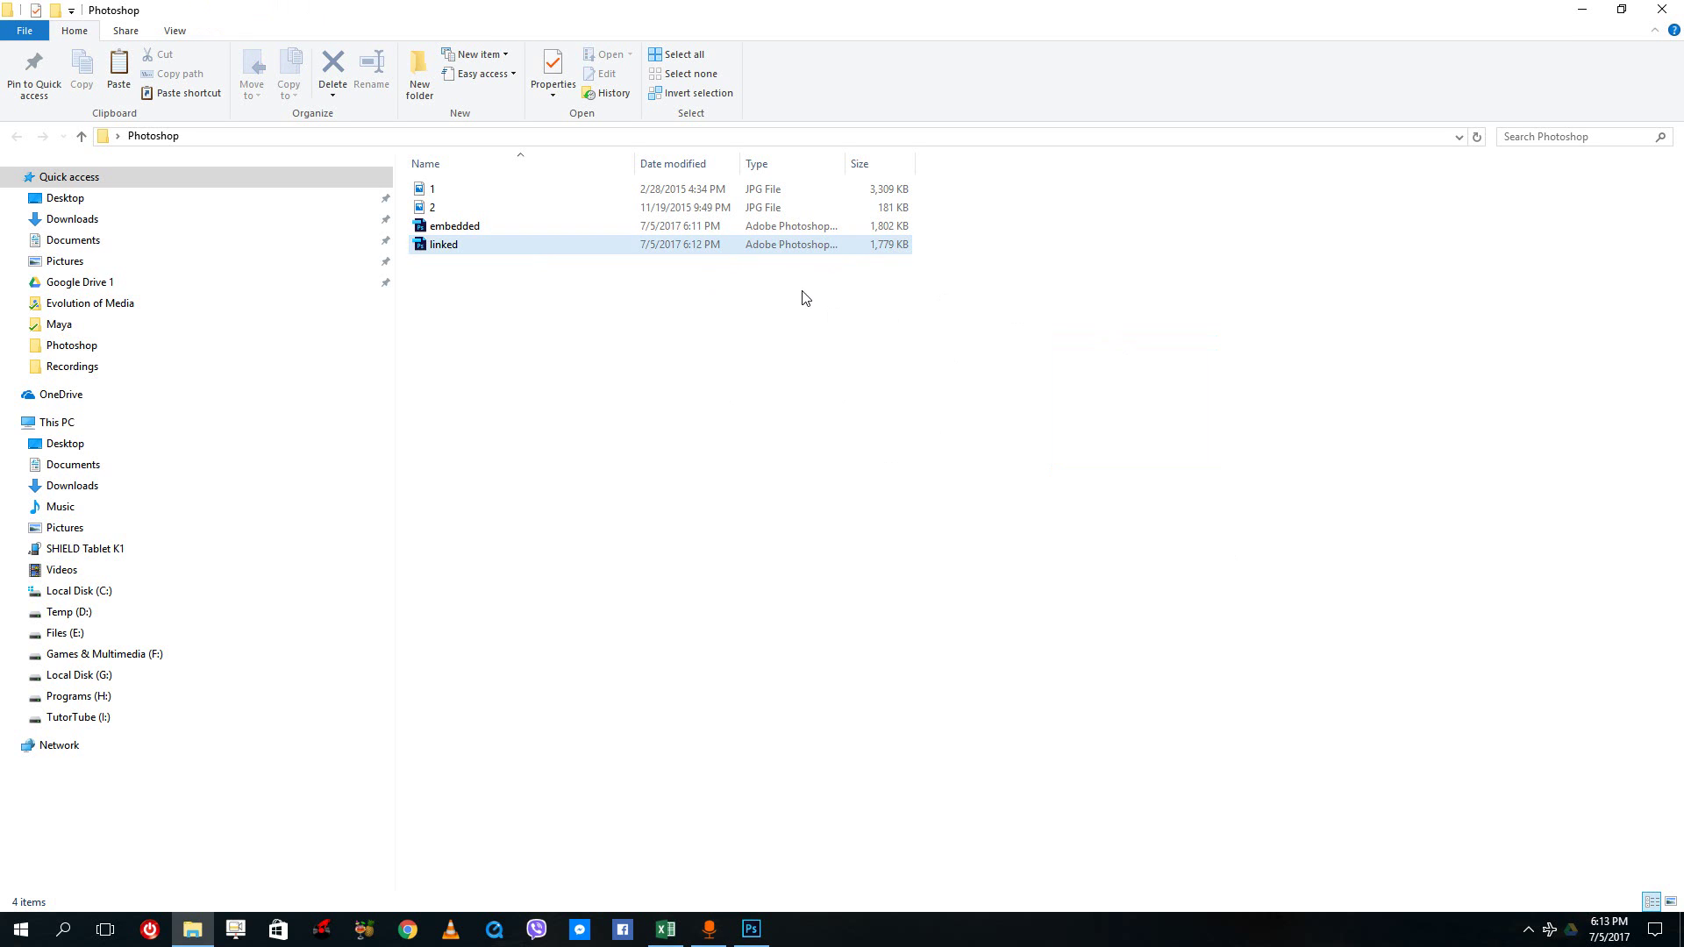
{"action": "left_click", "coordinate": [523, 228]}
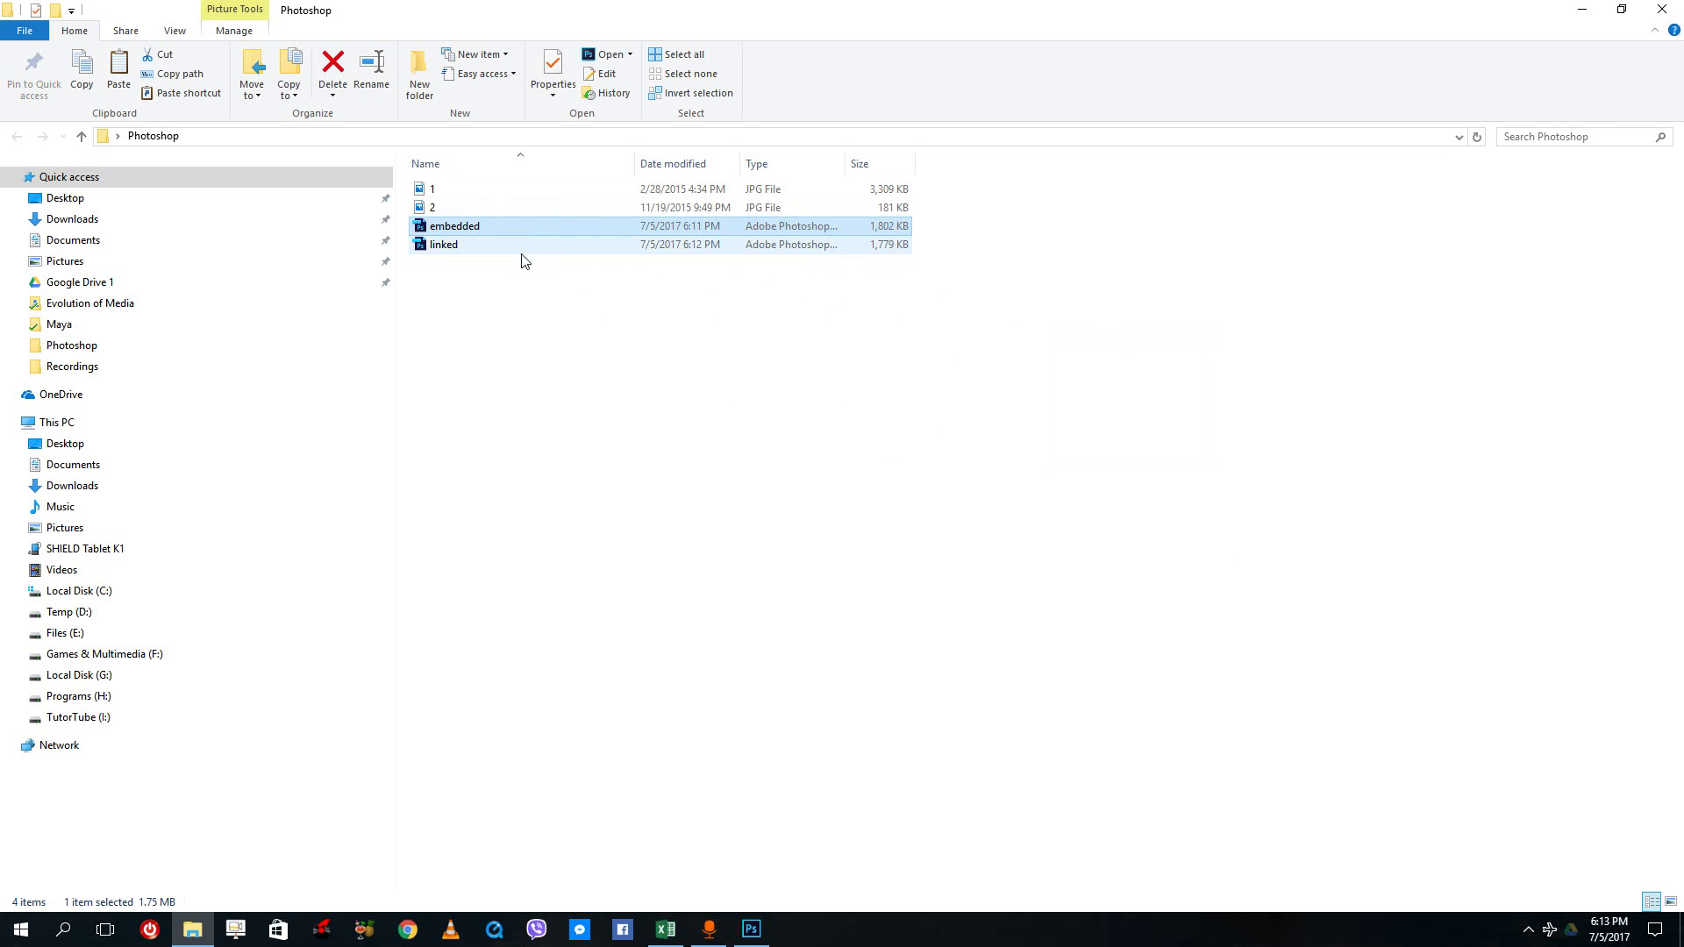
Delete the source image 2.jpg from the Photoshop folder
{"action": "left_click", "coordinate": [451, 207]}
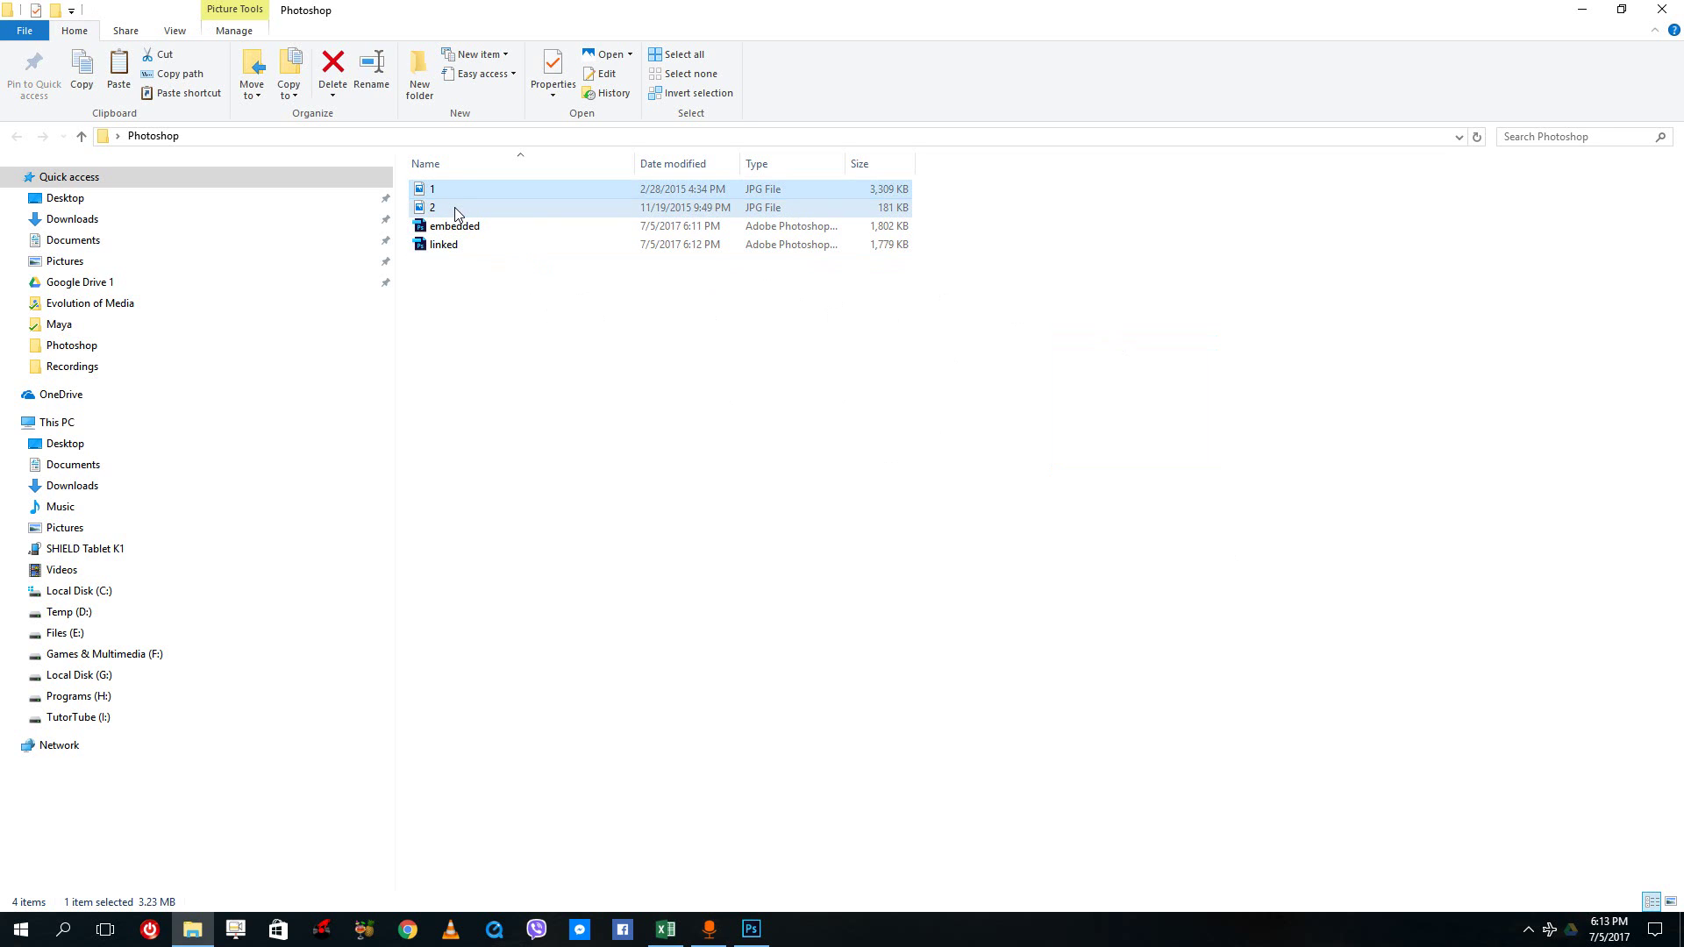
{"action": "left_click", "coordinate": [479, 194]}
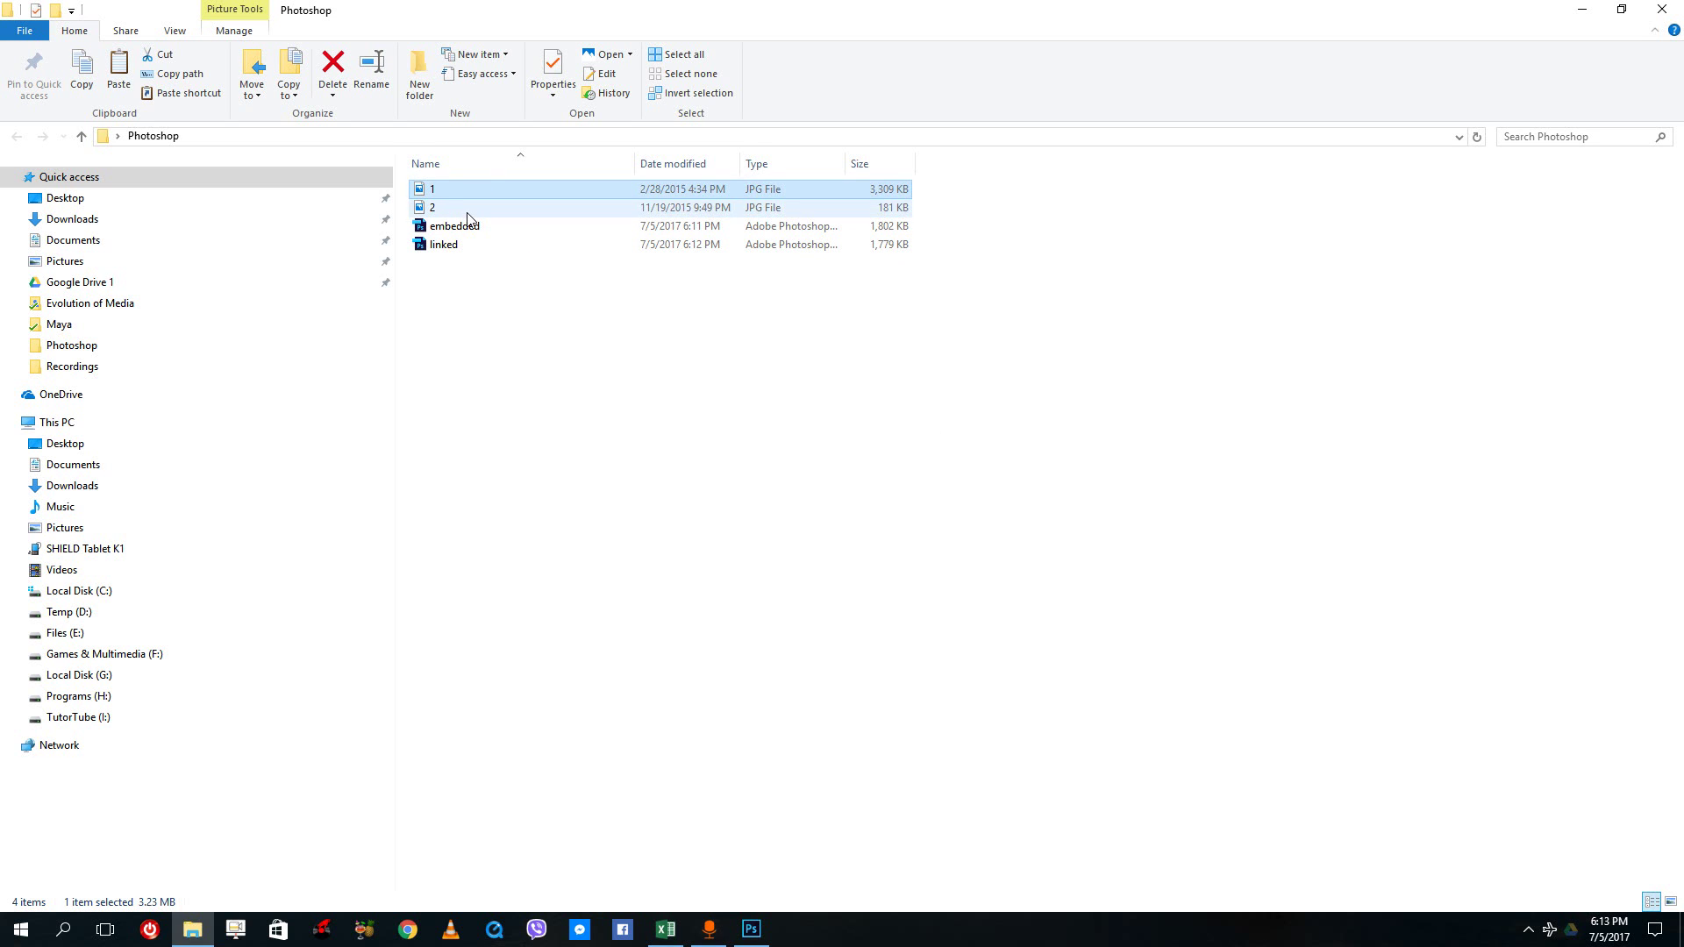
{"action": "left_click", "coordinate": [460, 209]}
{"action": "key", "text": "Delete"}
Look over the remaining embedded and linked PSDs without renaming them, then return to Photoshop
{"action": "left_click", "coordinate": [456, 228]}
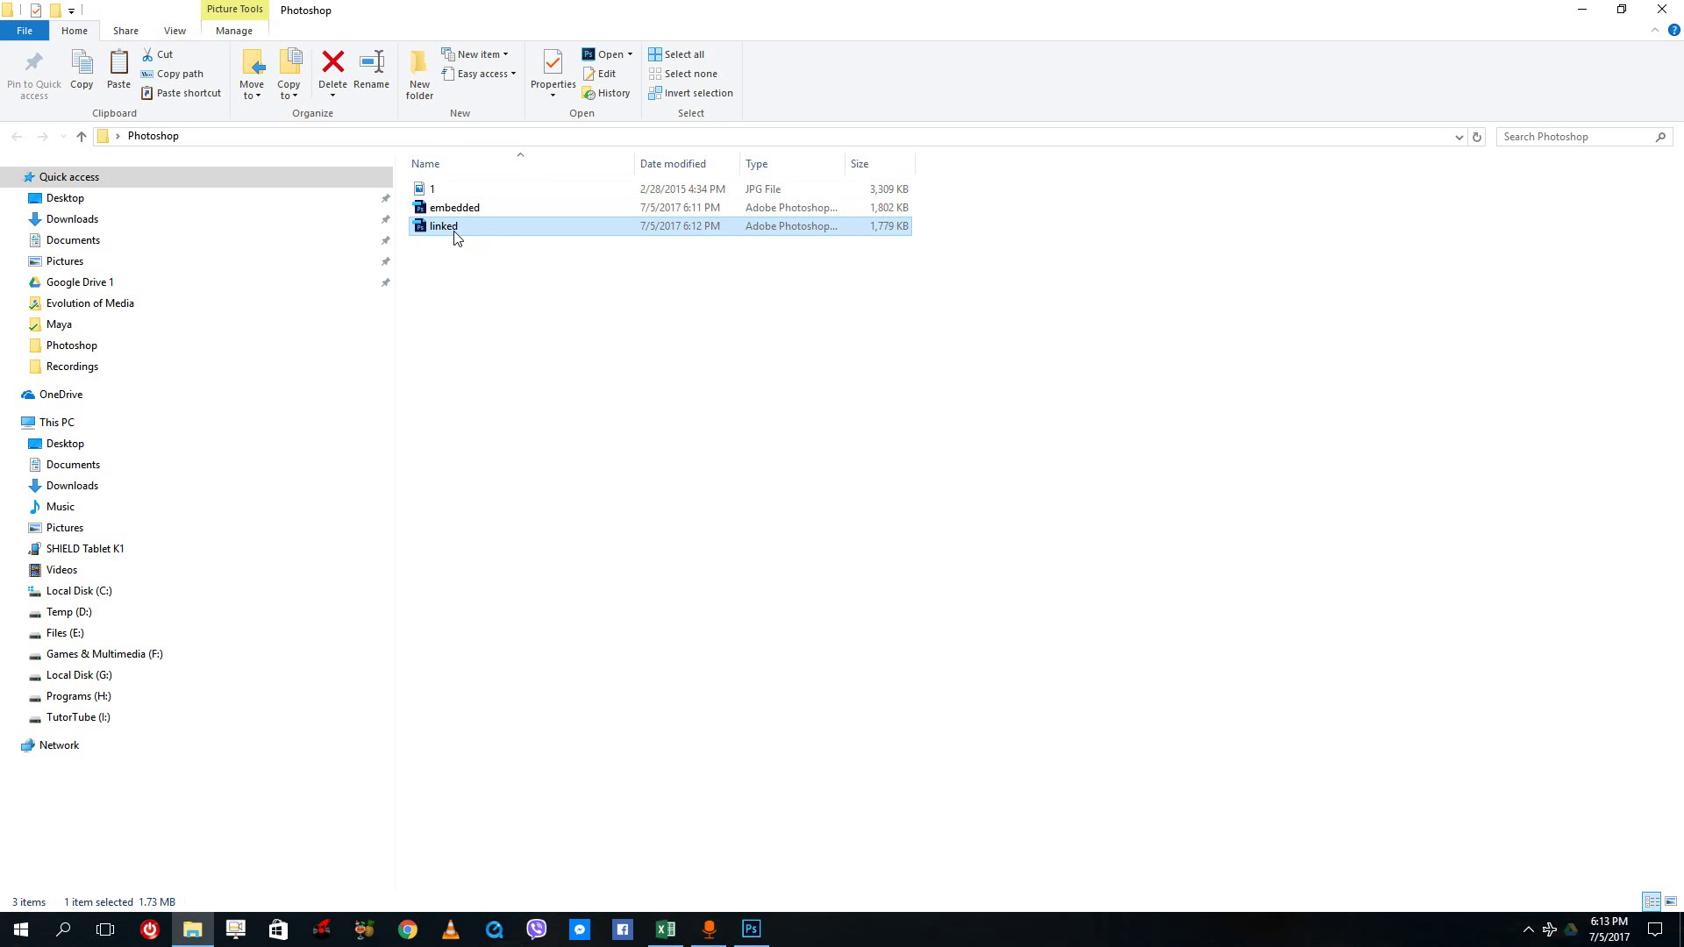
{"action": "key", "text": "F2"}
{"action": "left_click", "coordinate": [485, 290]}
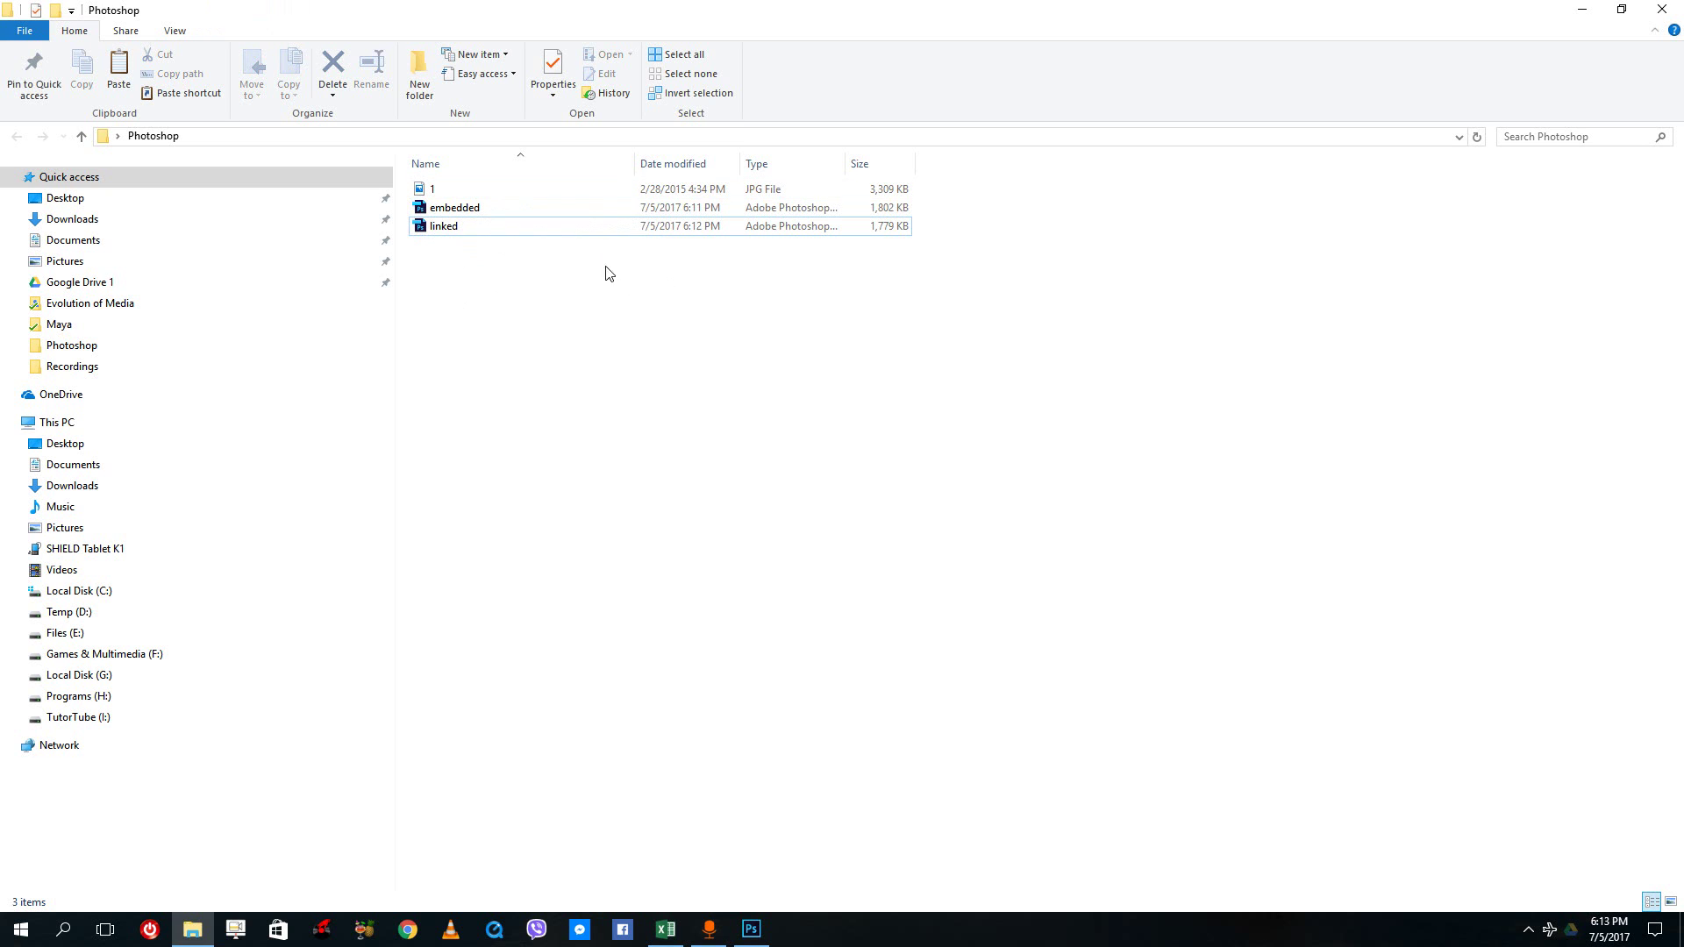
{"action": "left_click", "coordinate": [485, 210]}
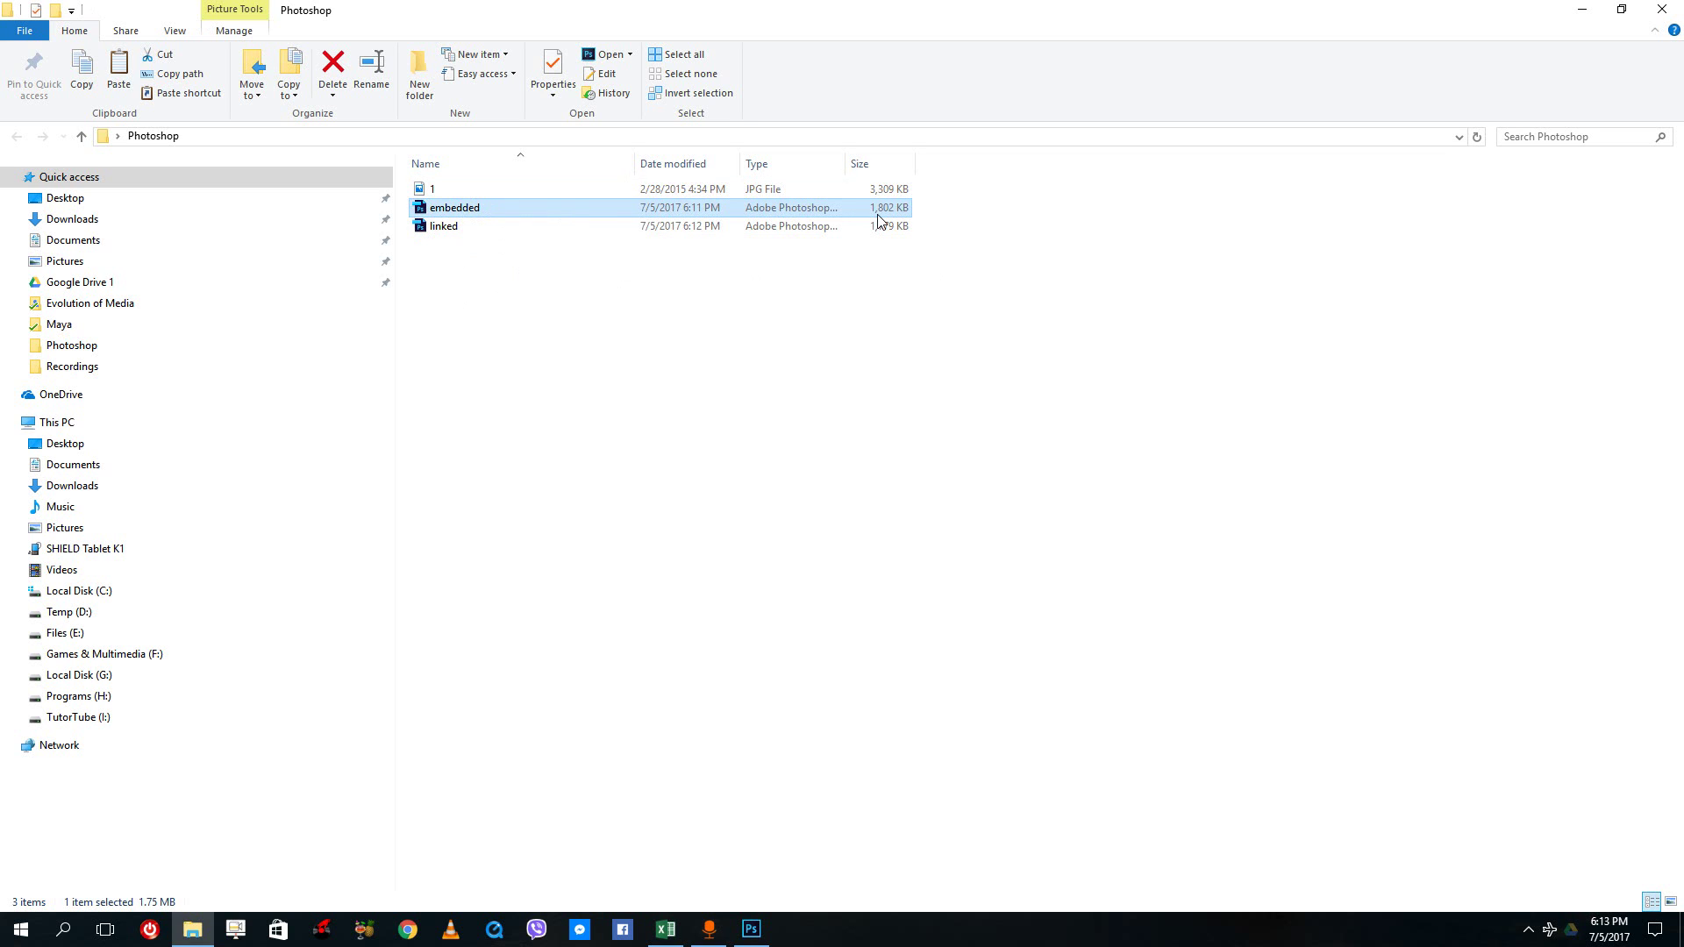
{"action": "left_click", "coordinate": [487, 206]}
{"action": "left_click", "coordinate": [480, 228]}
{"action": "left_click_drag", "start_coordinate": [1200, 502], "coordinate": [606, 300]}
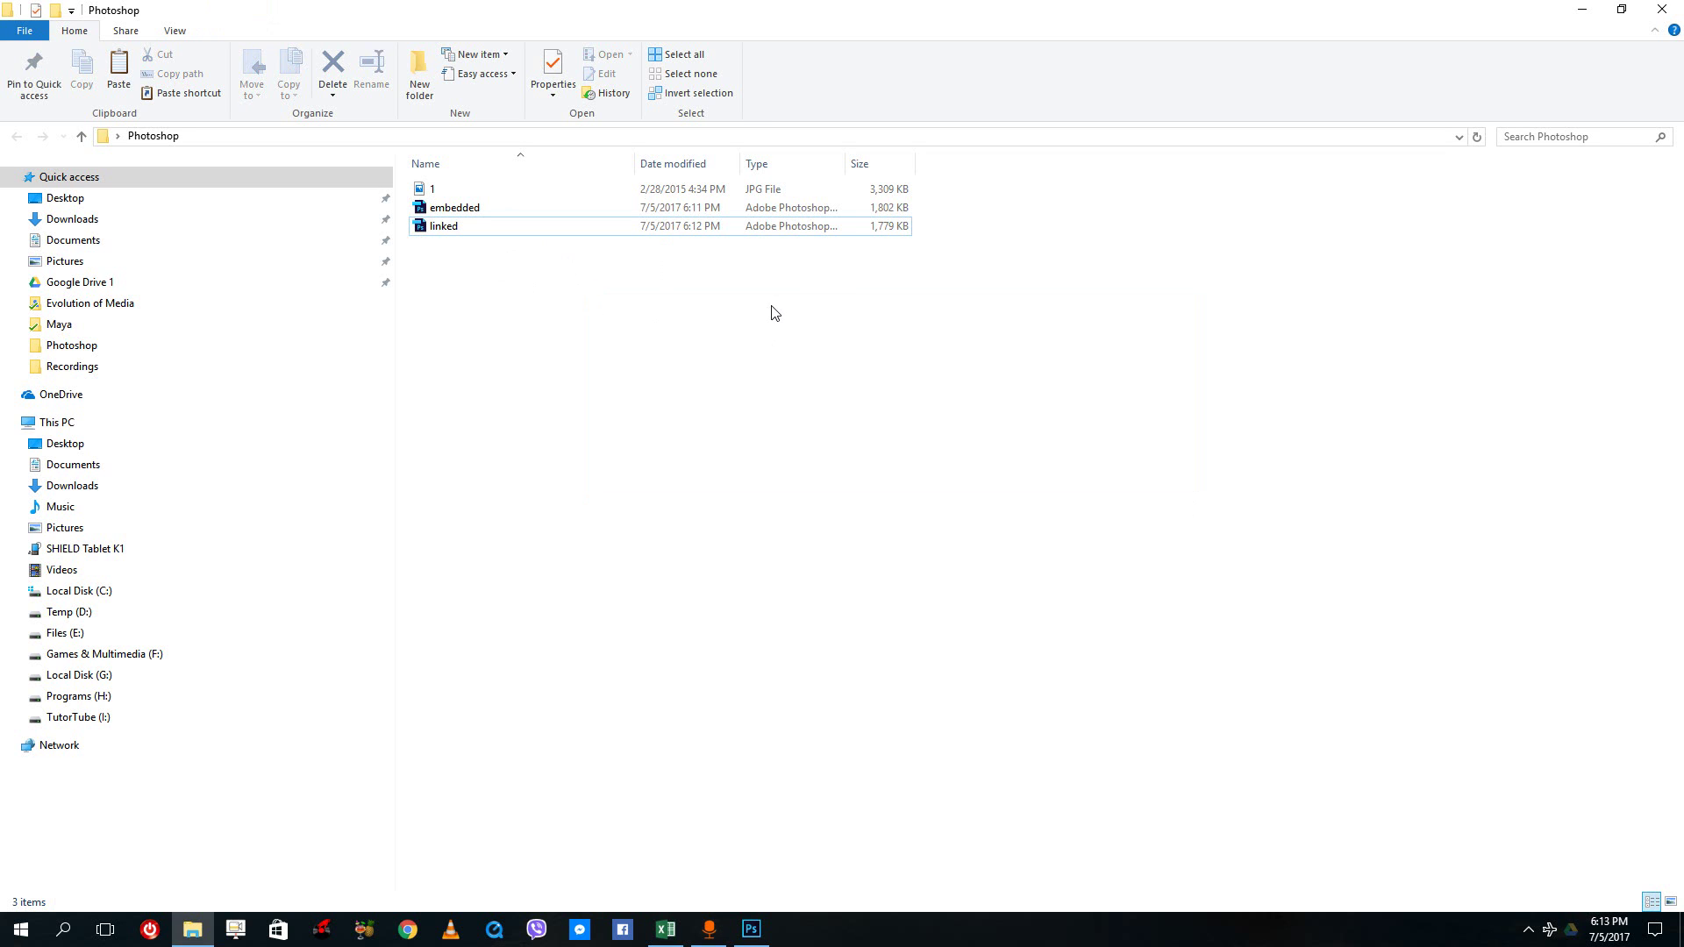
{"action": "left_click", "coordinate": [485, 232]}
{"action": "left_click", "coordinate": [664, 358]}
{"action": "left_click", "coordinate": [751, 929]}
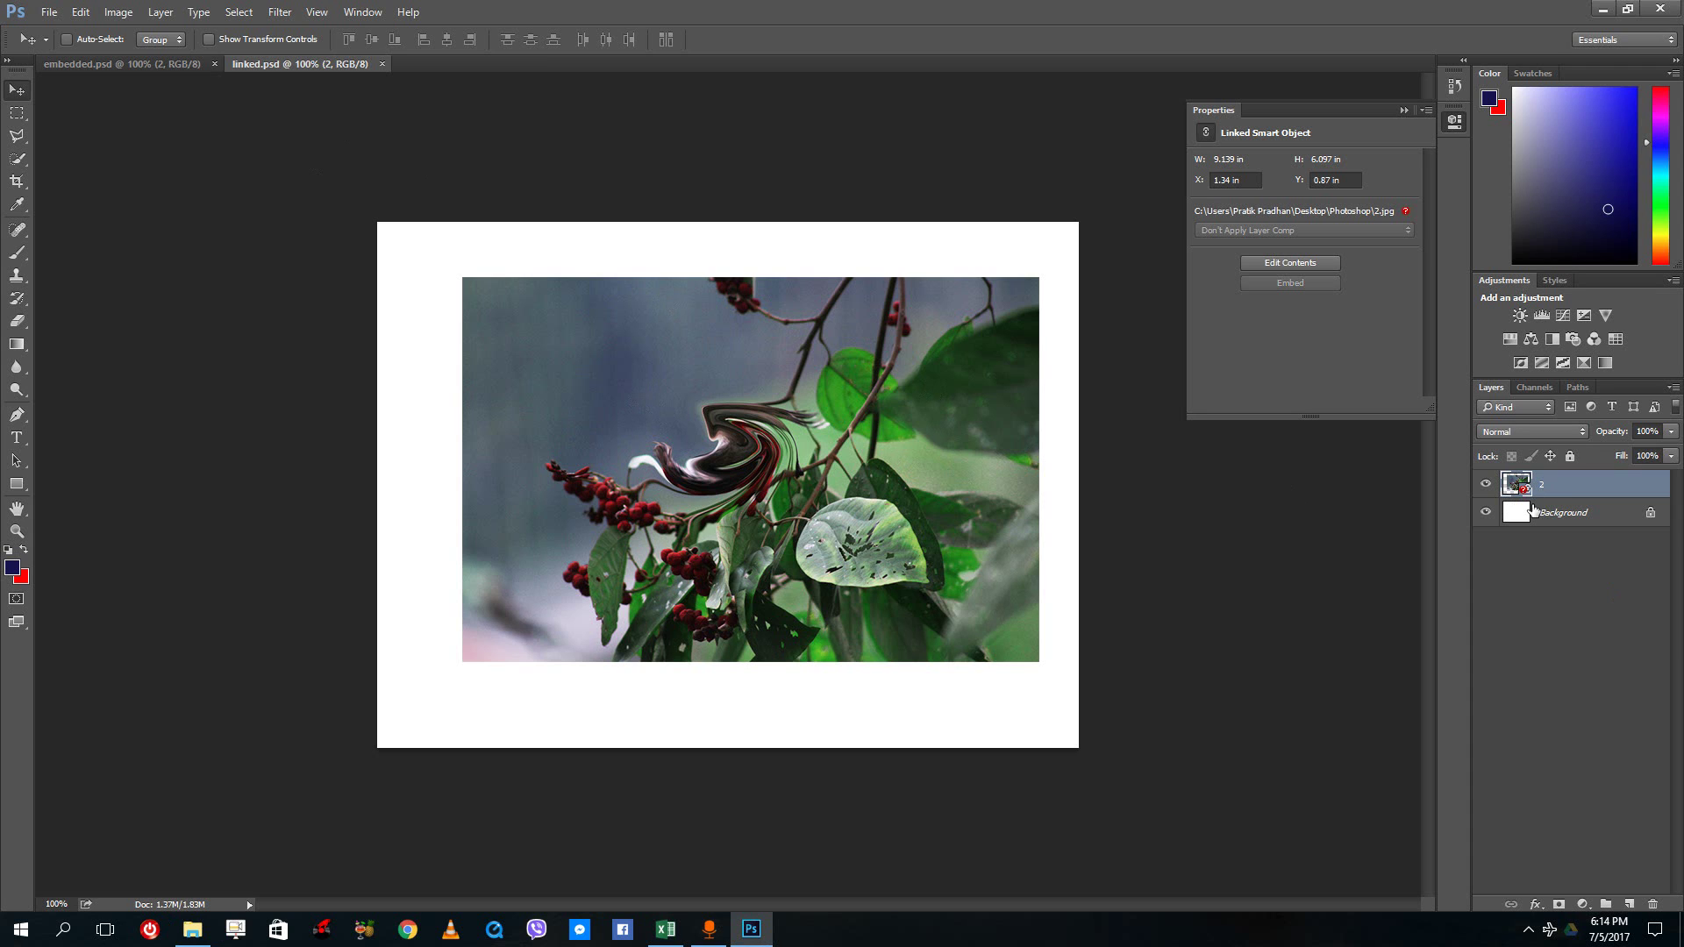
Compare embedded.psd's intact smart object with linked.psd's missing 2.jpg warning
{"action": "left_click", "coordinate": [80, 66]}
{"action": "left_click", "coordinate": [303, 65]}
{"action": "left_click", "coordinate": [123, 64]}
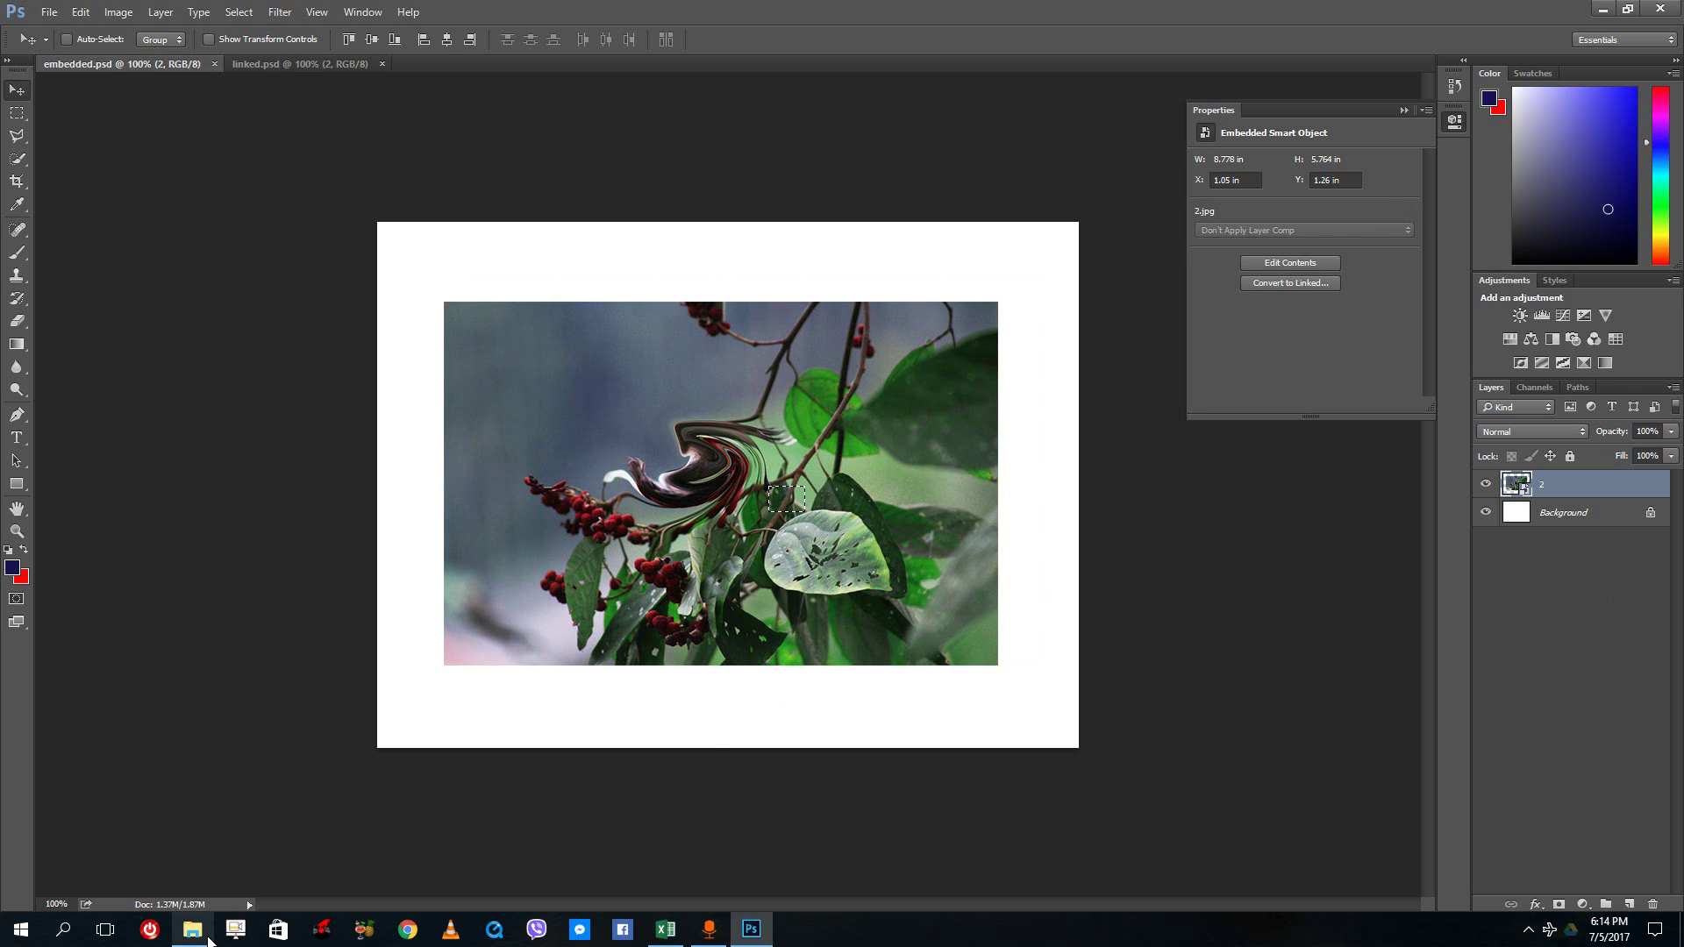
In File Explorer, select the embedded and linked PSDs in the three-item folder, then deselect
{"action": "left_click", "coordinate": [209, 940]}
{"action": "left_click", "coordinate": [479, 210]}
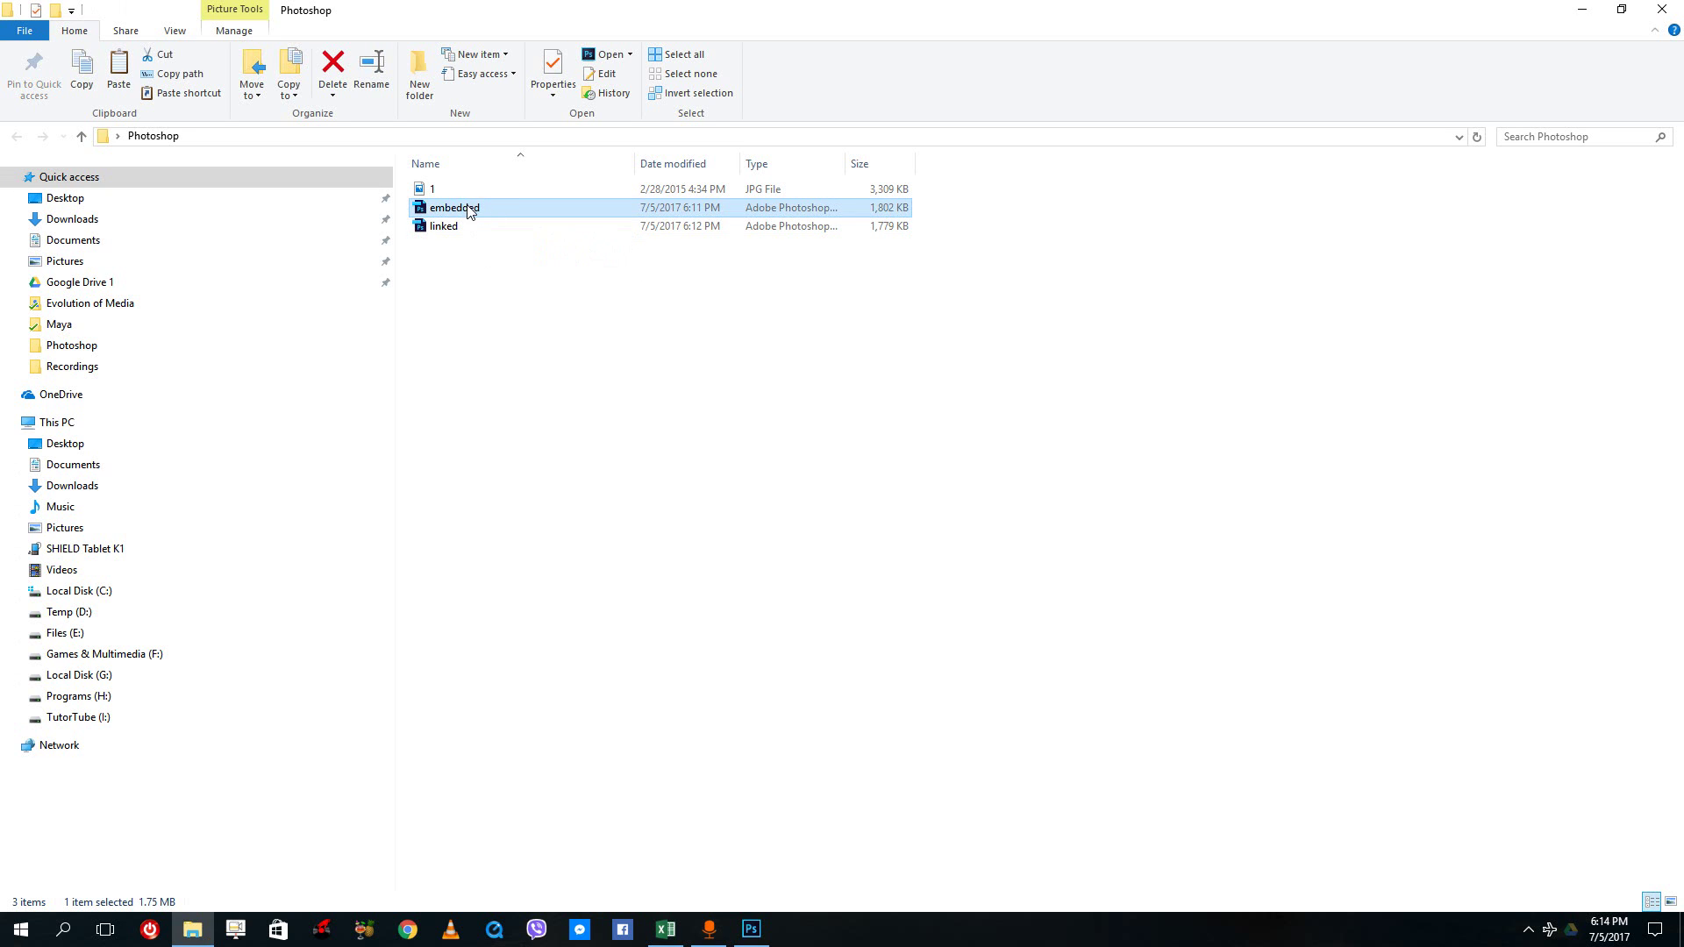
{"action": "left_click", "coordinate": [471, 229]}
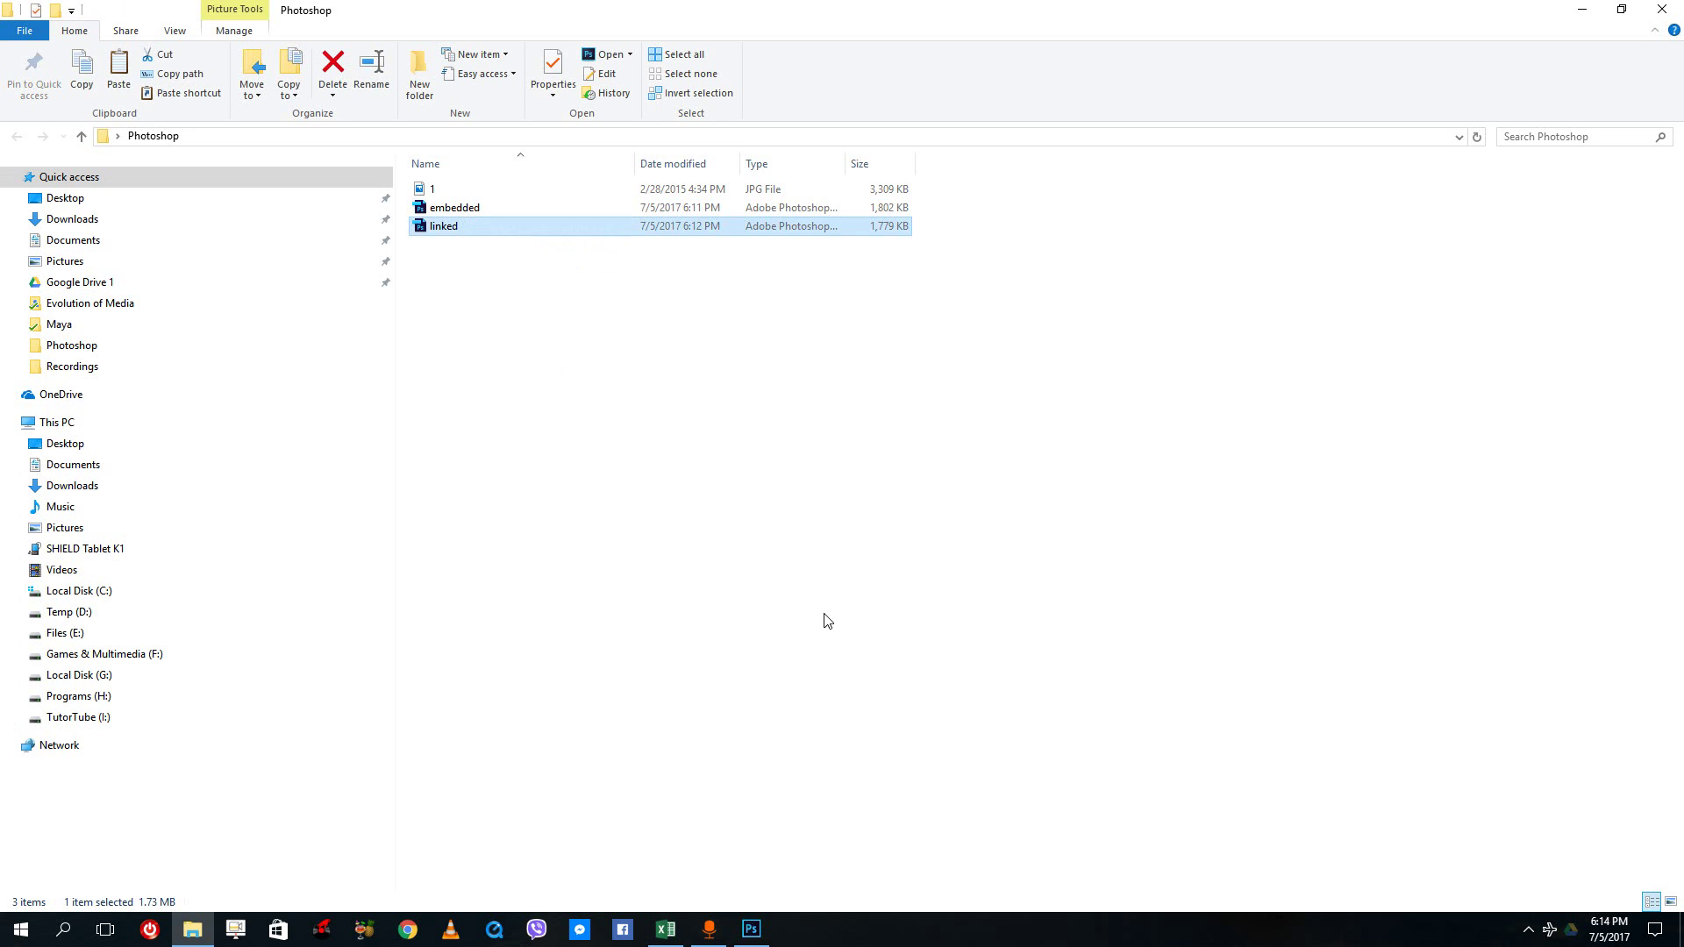
{"action": "left_click", "coordinate": [721, 369]}
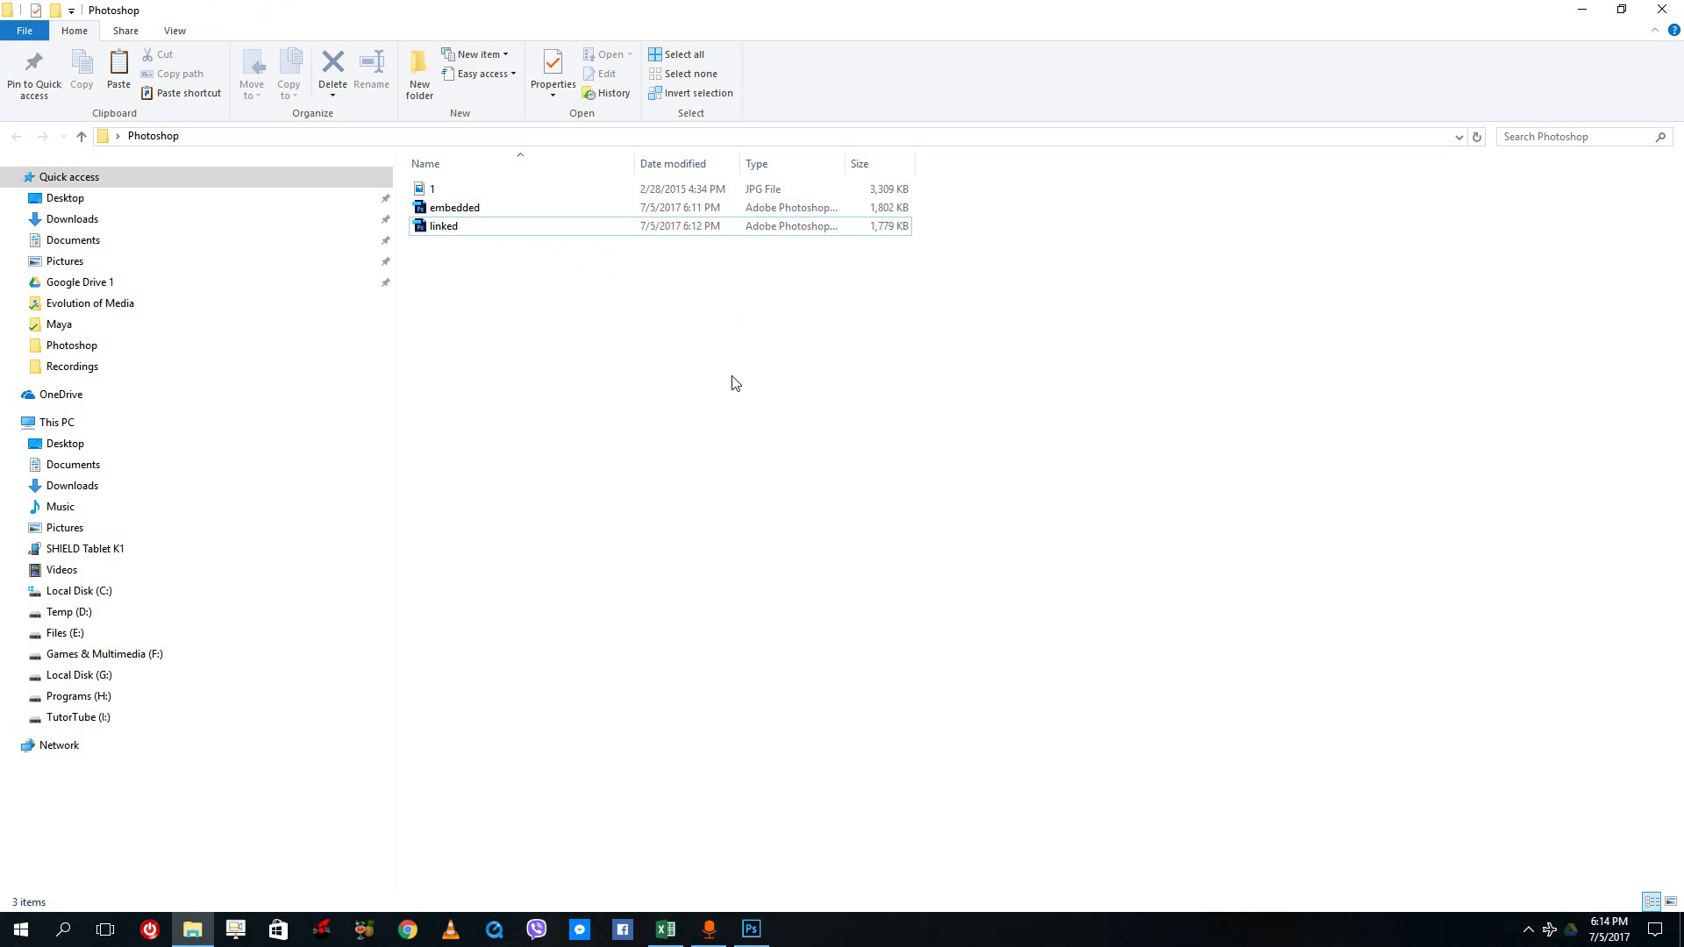